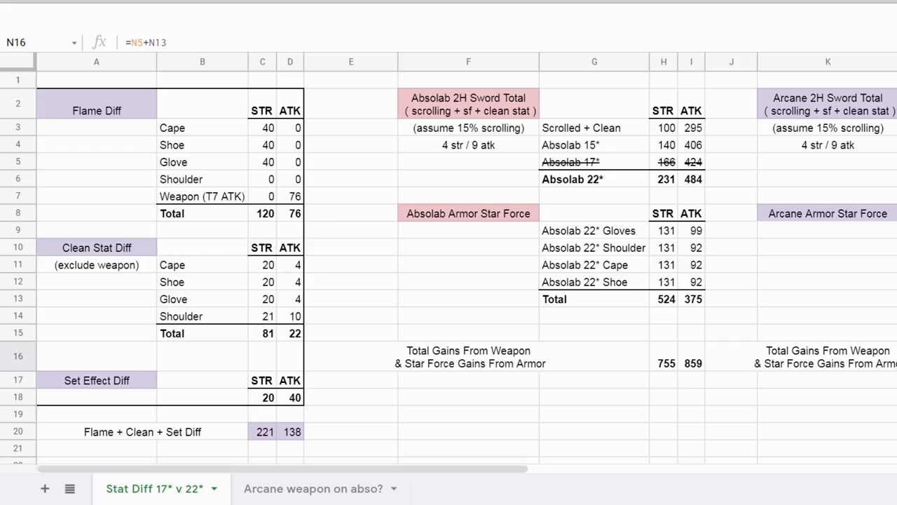
# Highlight the flame, clean stat and set effect difference tables together, covering A2:D18.
pyautogui.click(356, 231)
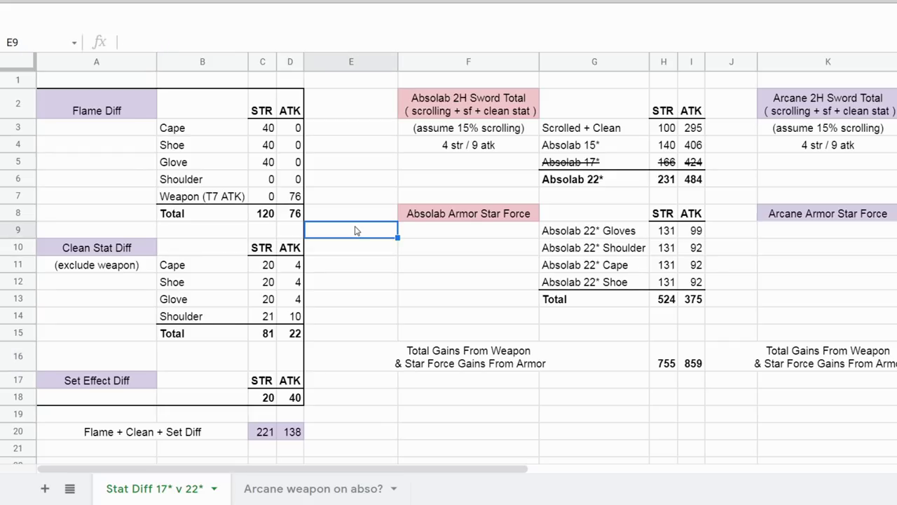
pyautogui.click(84, 104)
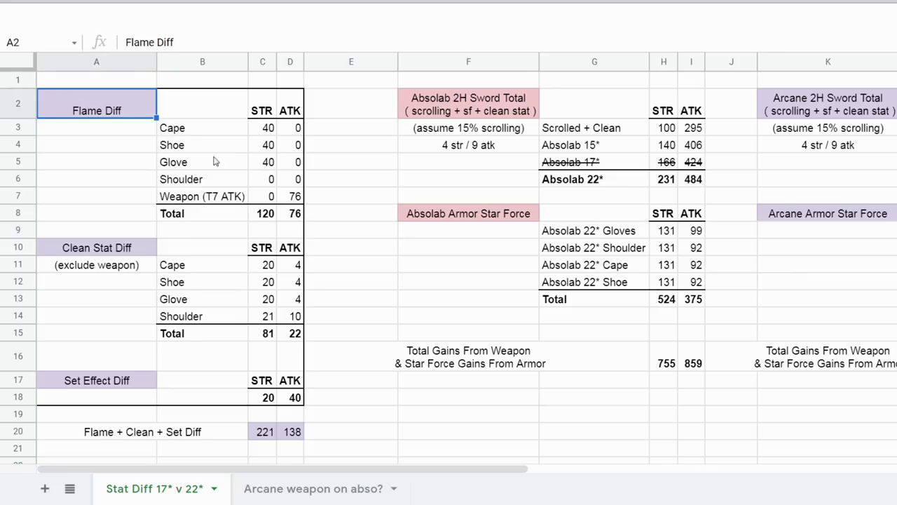
pyautogui.keyDown('shift'); pyautogui.click(296, 398); pyautogui.keyUp('shift')
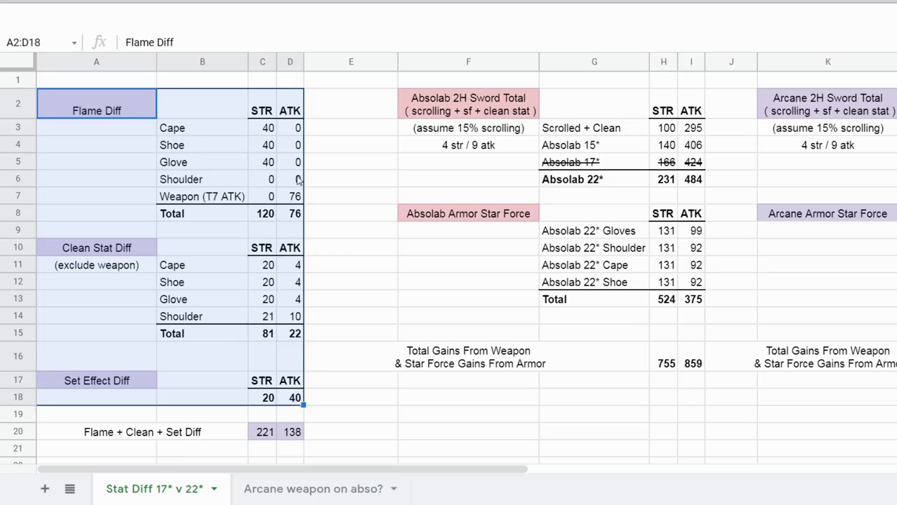
# Examine the Flame Diff table's STR and ATK entries from cape to weapon, including both total formulas.
pyautogui.click(264, 132)
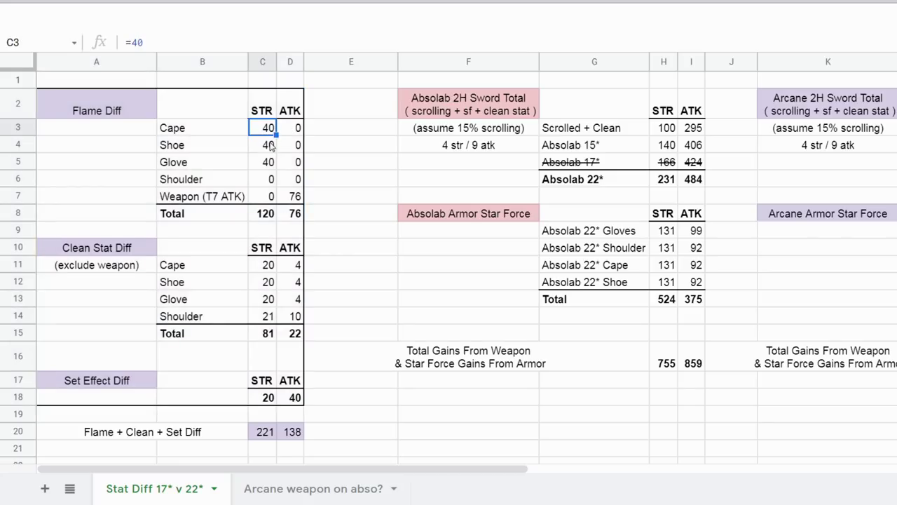
pyautogui.click(270, 146)
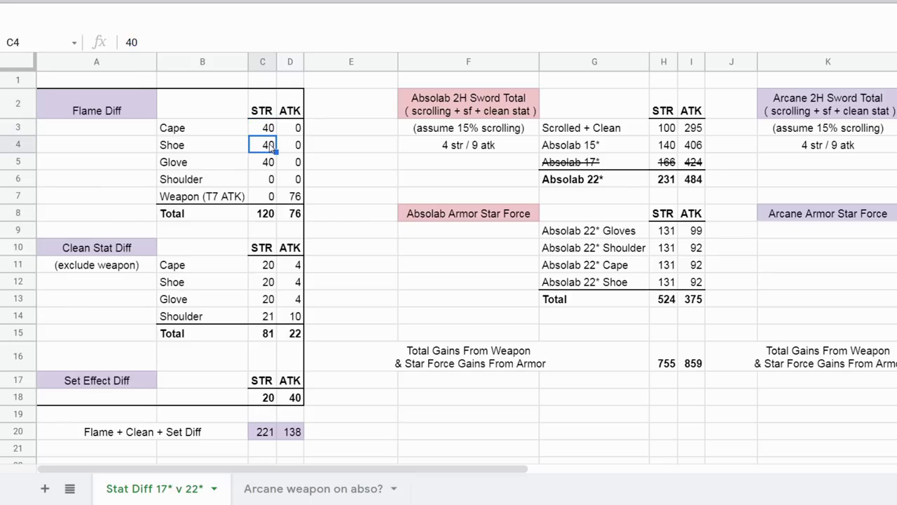
pyautogui.click(269, 164)
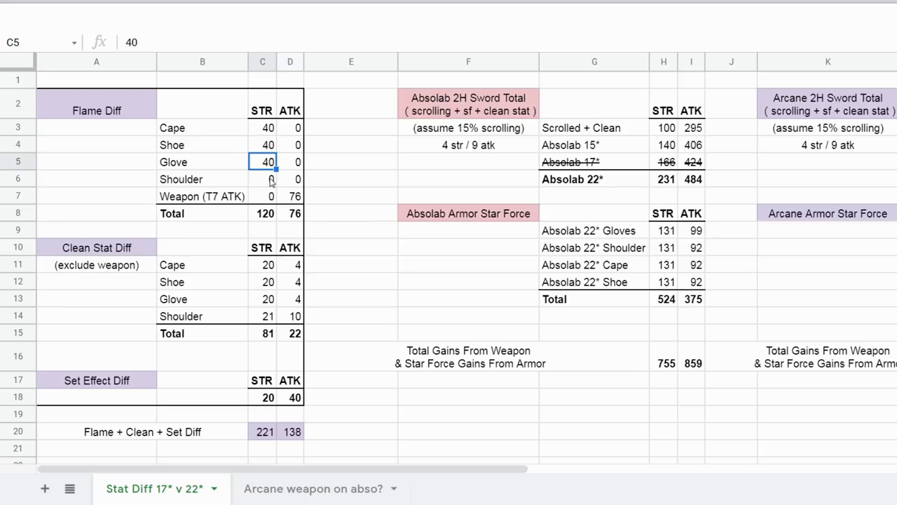
pyautogui.click(271, 180)
pyautogui.click(291, 180)
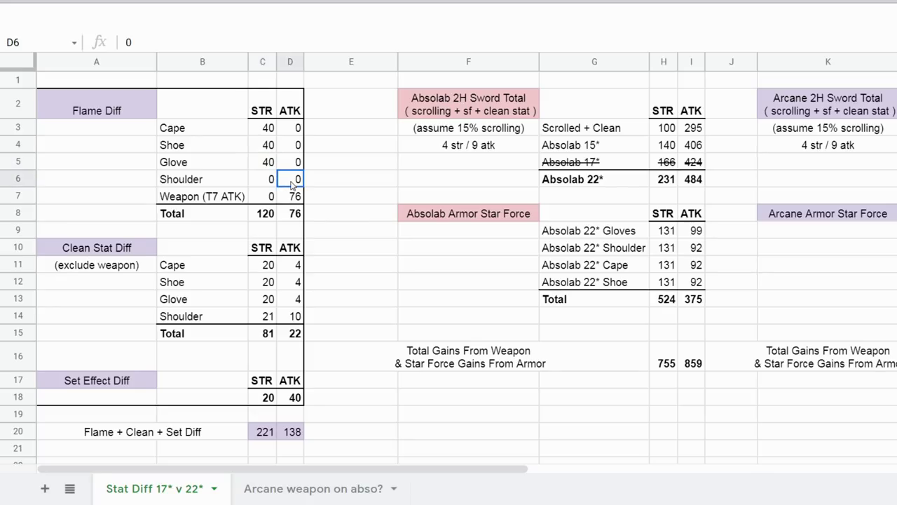
pyautogui.click(267, 201)
pyautogui.click(299, 199)
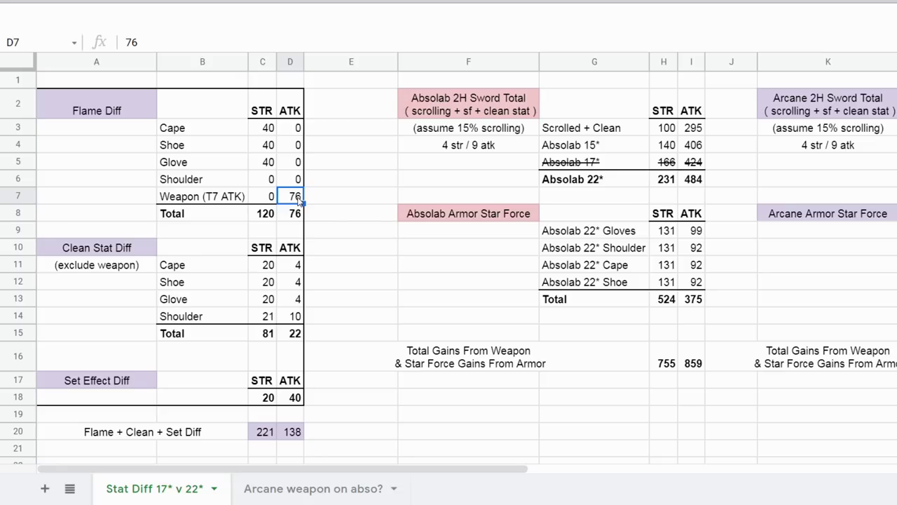
pyautogui.click(262, 219)
pyautogui.click(288, 217)
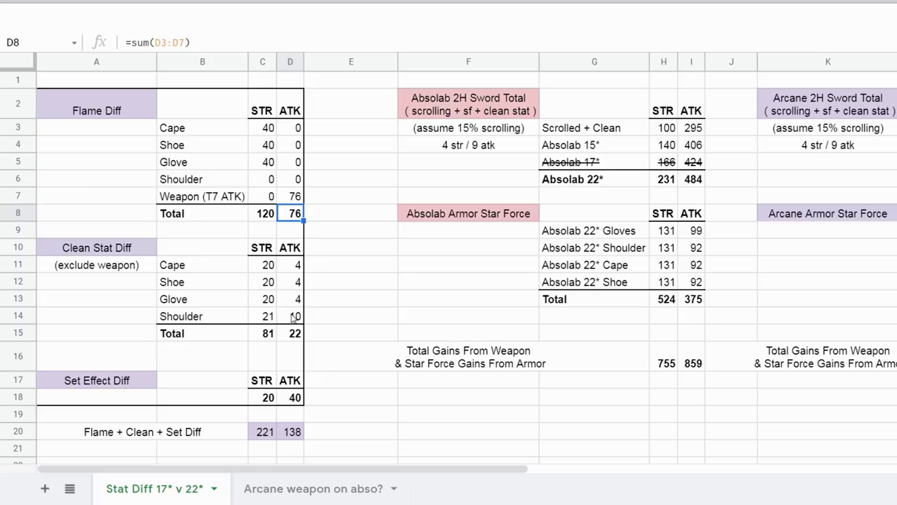
# Inspect the Clean Stat Diff STR total and the STR formula in the Flame + Clean + Set Diff row.
pyautogui.click(265, 339)
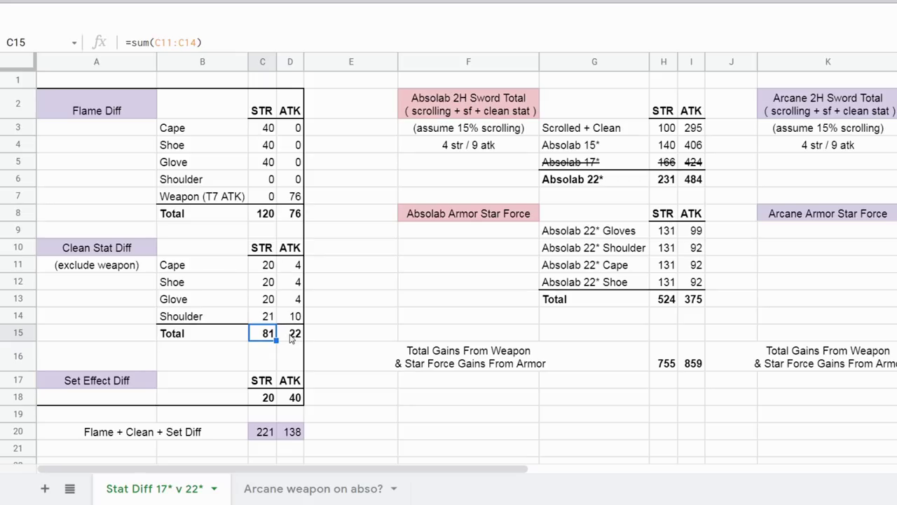
pyautogui.scroll(-3, 273, 322)
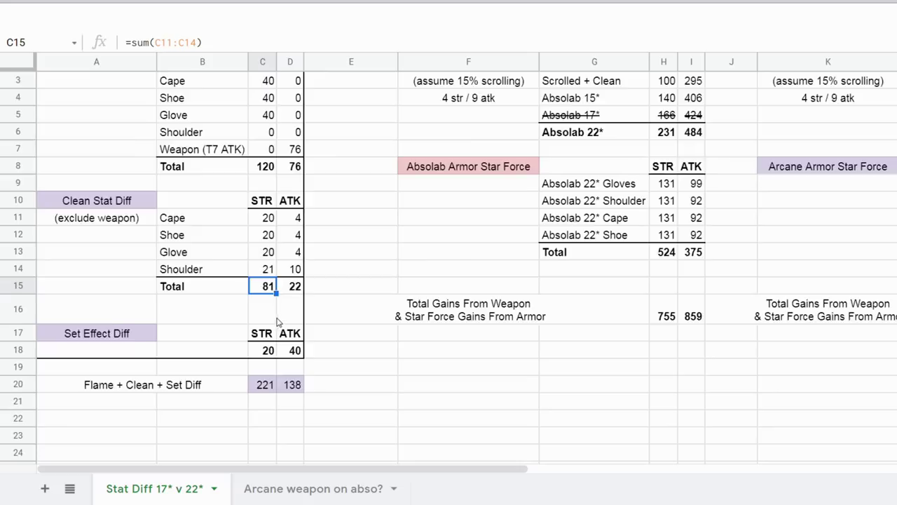
pyautogui.scroll(3, 273, 326)
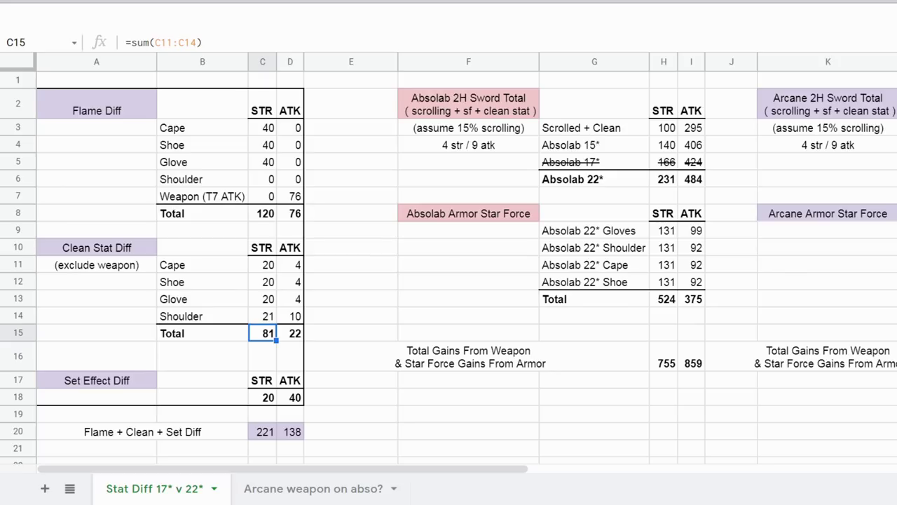
pyautogui.click(271, 436)
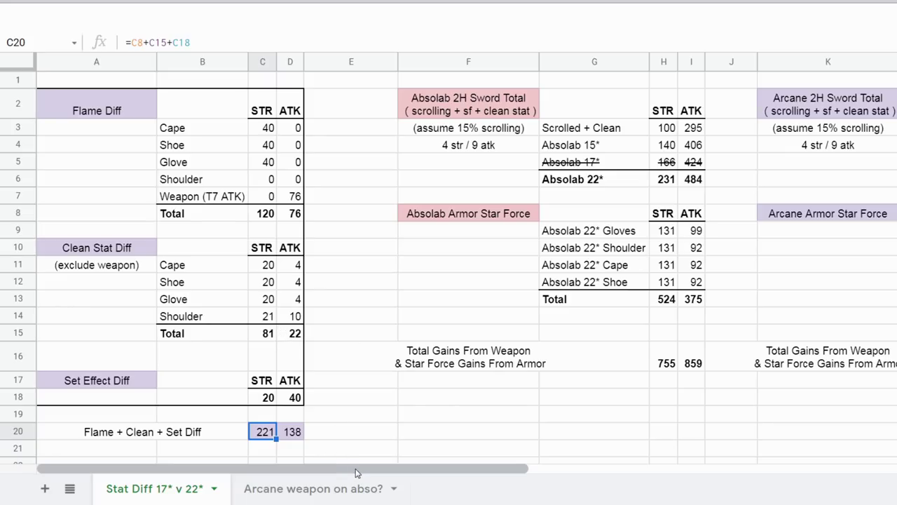
# Examine the Absolab 2H Sword scrolling assumptions and the STR and ATK formulas in its Scrolled + Clean row.
pyautogui.moveTo(356, 472); pyautogui.dragTo(423, 469)
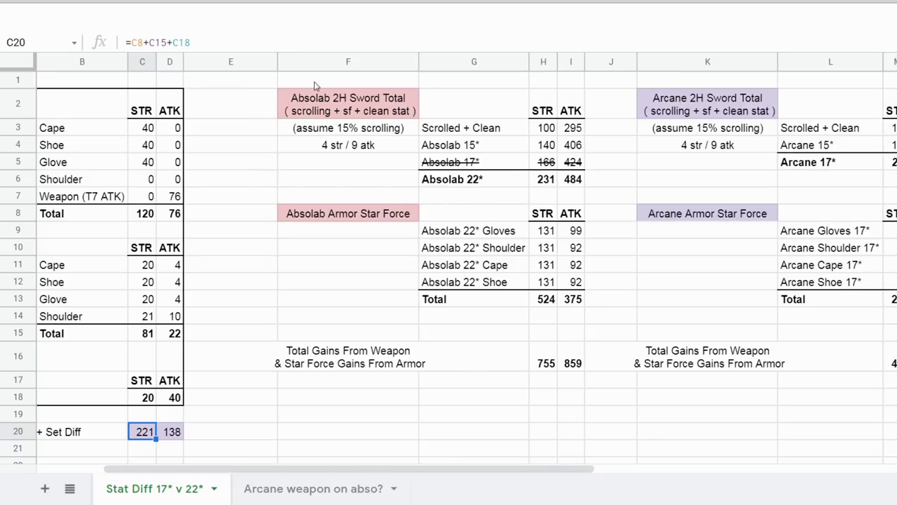
pyautogui.click(366, 113)
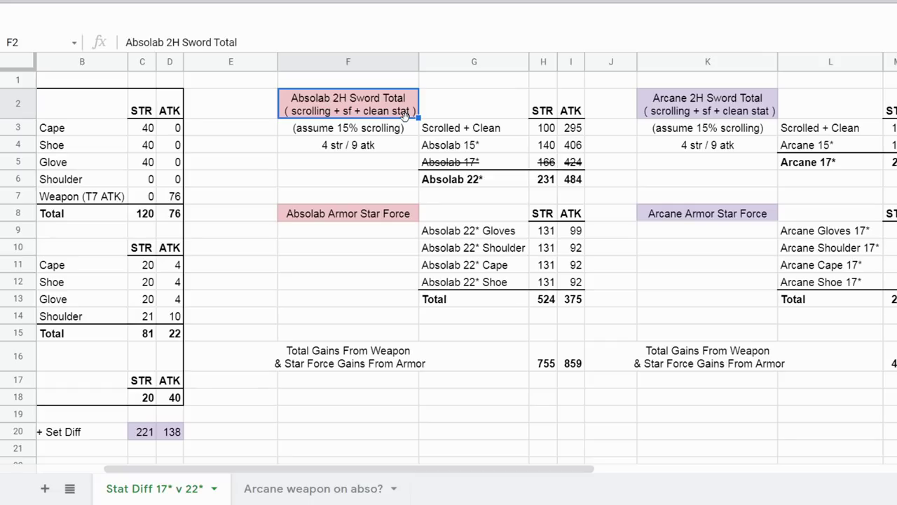
pyautogui.click(358, 133)
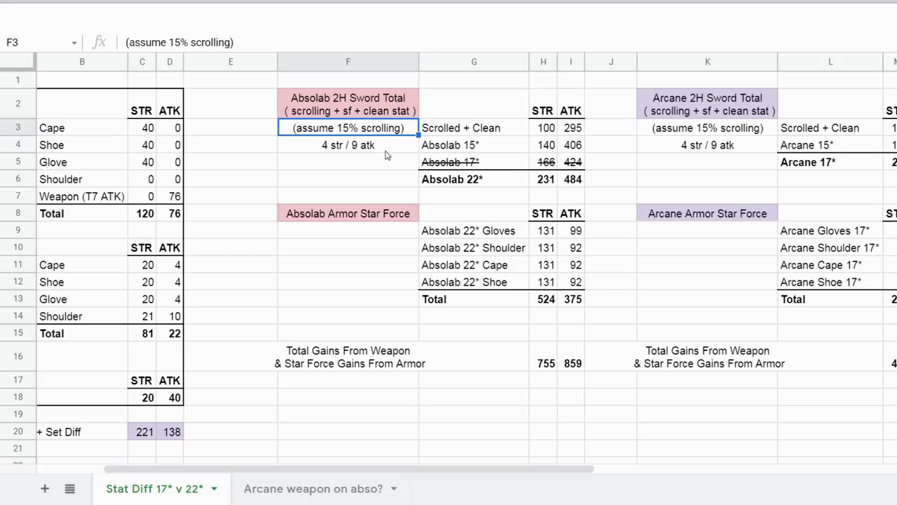
pyautogui.click(345, 146)
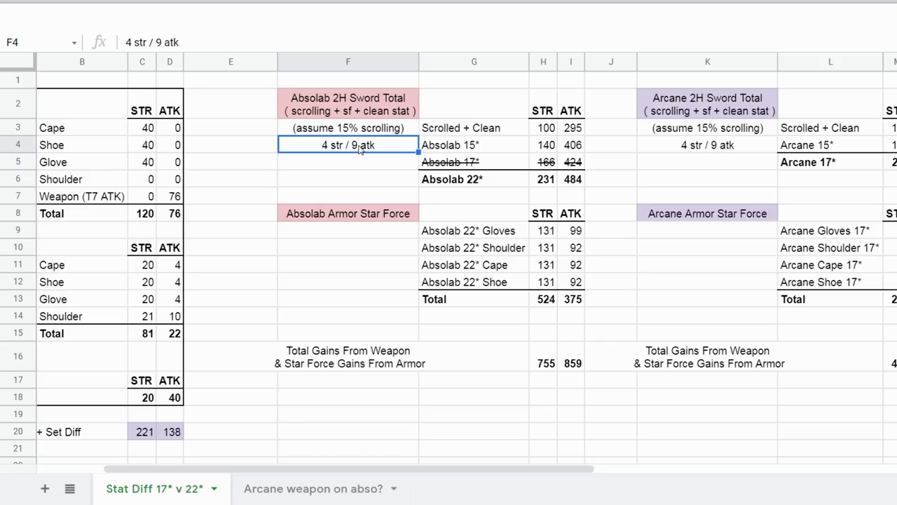
pyautogui.click(494, 133)
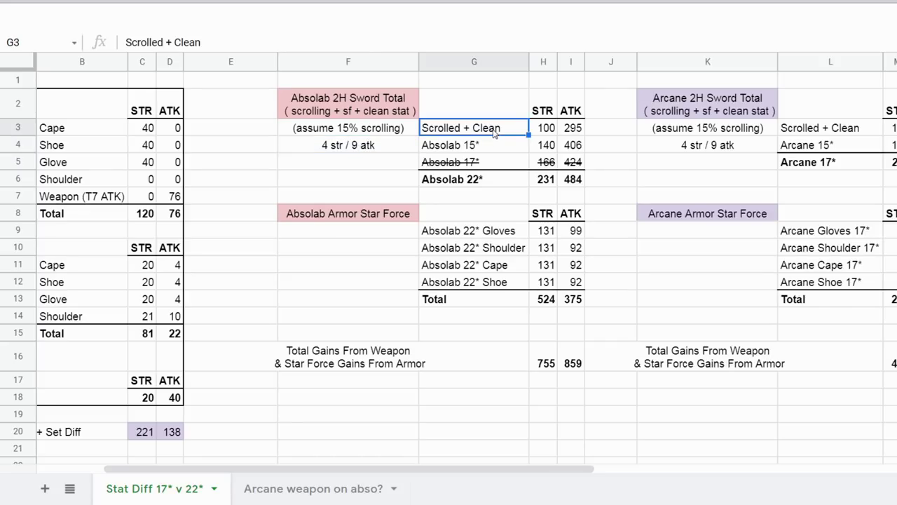
pyautogui.click(549, 133)
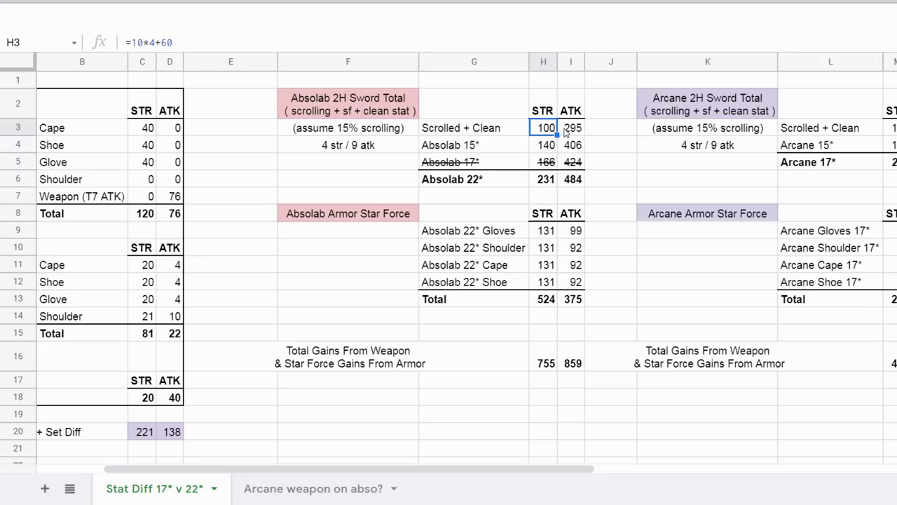
pyautogui.click(566, 133)
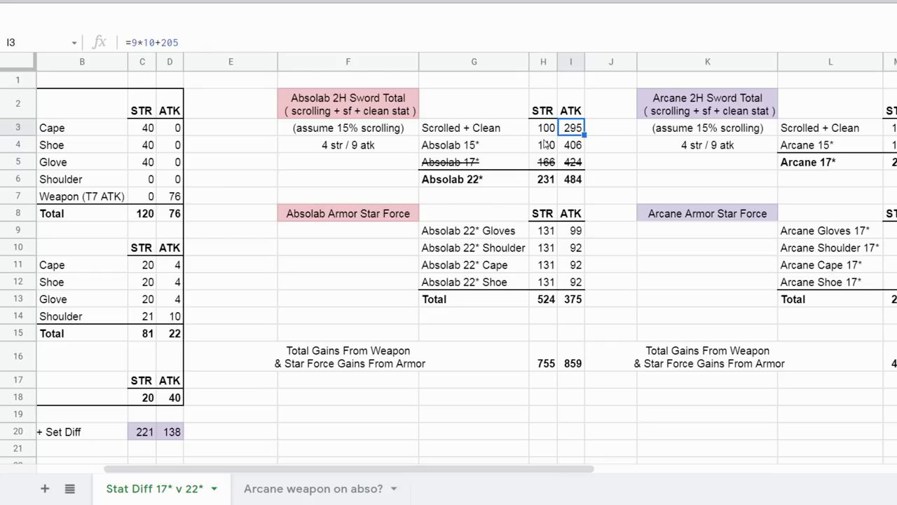
pyautogui.click(546, 134)
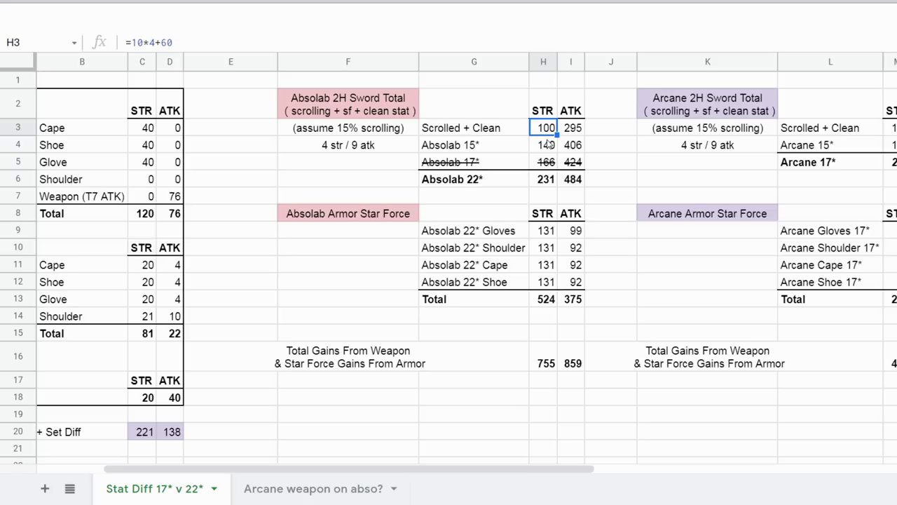
# Inspect the STR and ATK formulas of the Absolab 15* sword row, including the cell that the ATK formula references.
pyautogui.click(498, 152)
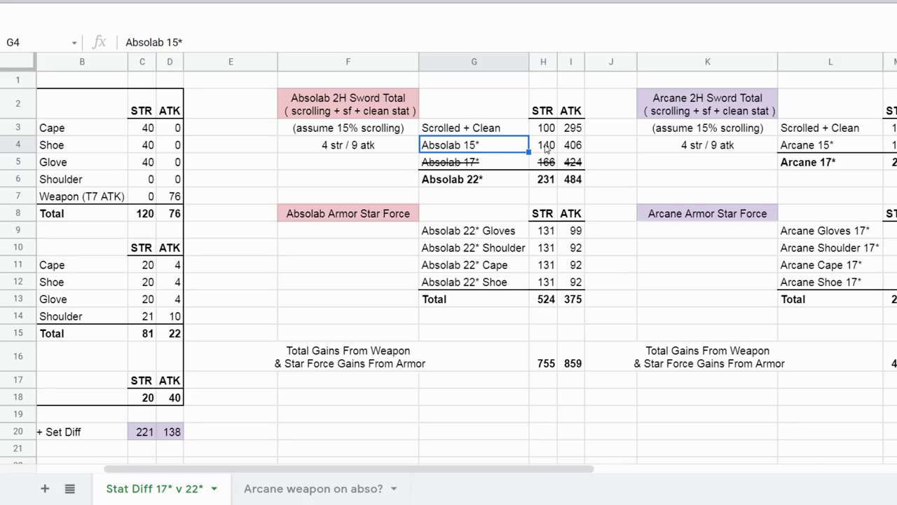
pyautogui.click(547, 147)
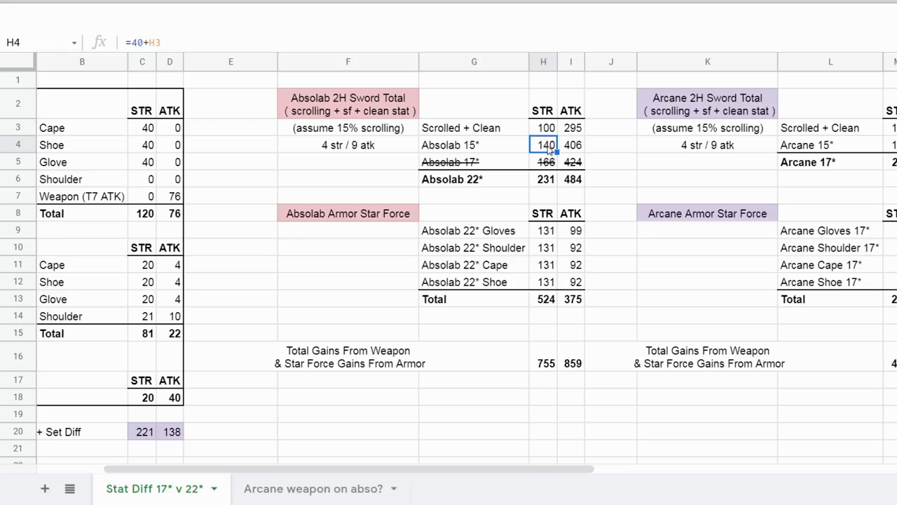
pyautogui.click(577, 148)
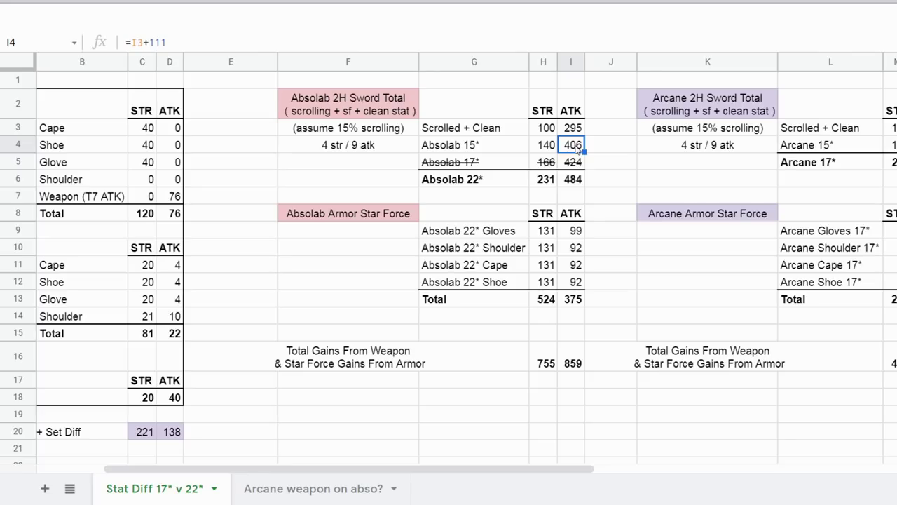
pyautogui.doubleClick(576, 147)
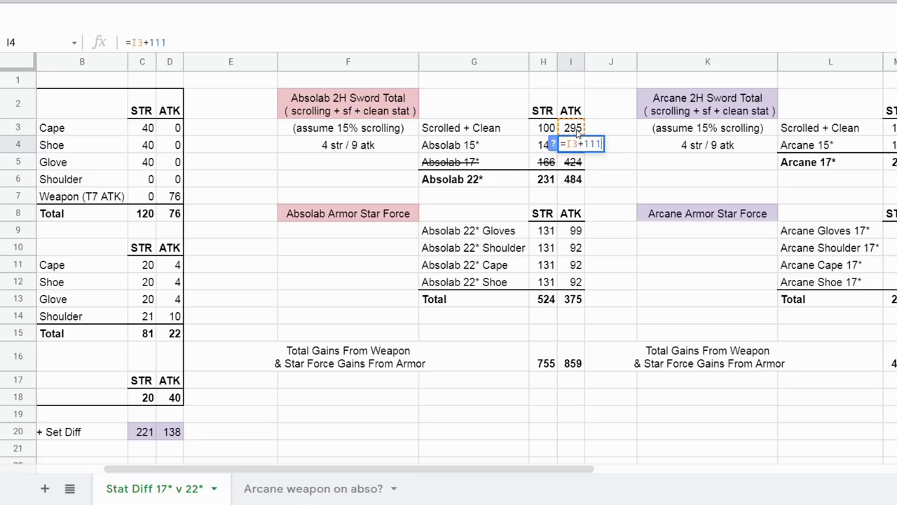
pyautogui.press('Escape')
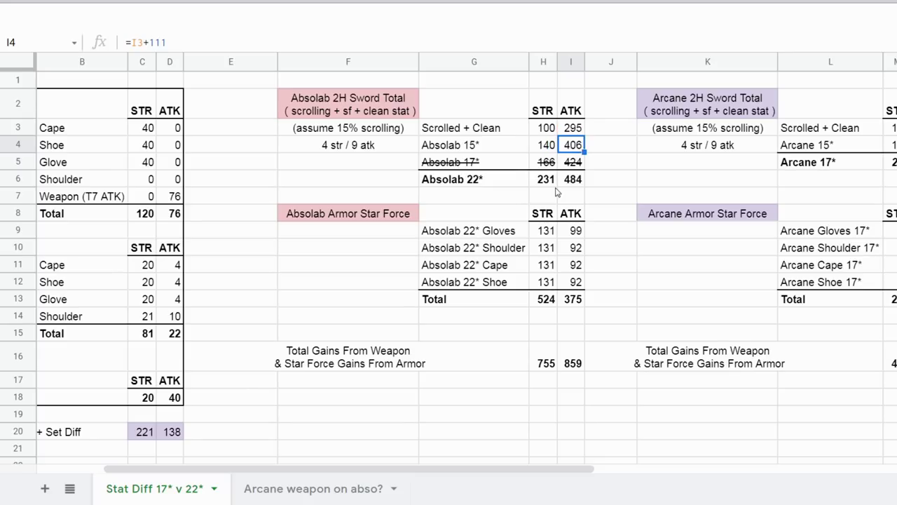
# Review the STR and ATK formulas in the struck-through Absolab 17* row and highlight both values.
pyautogui.click(510, 165)
pyautogui.click(541, 169)
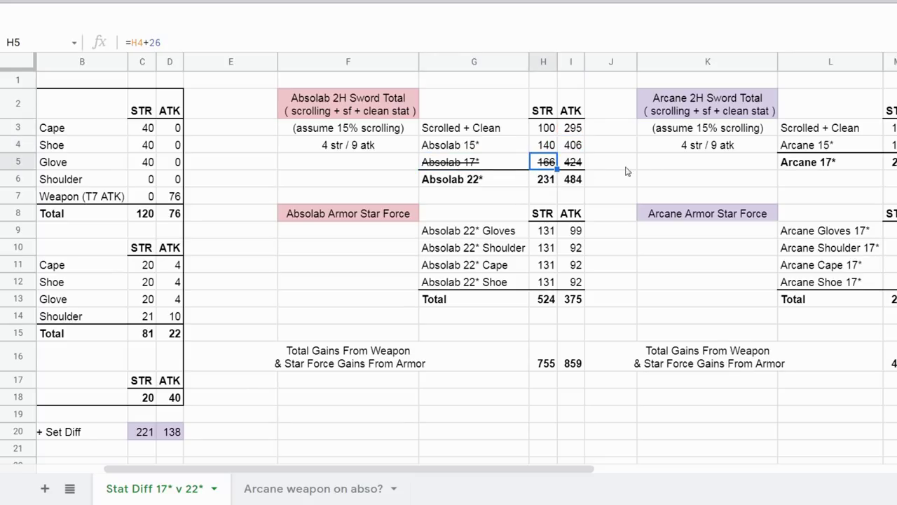
pyautogui.click(575, 164)
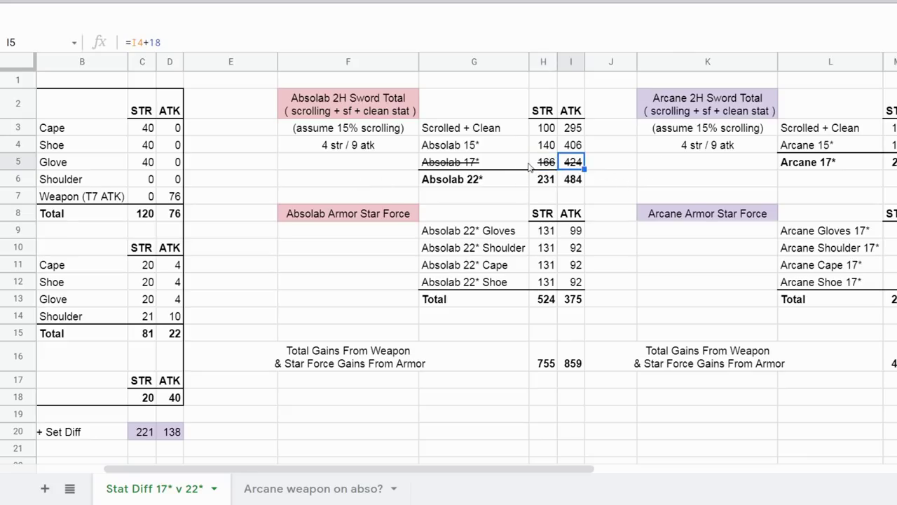
pyautogui.moveTo(542, 168); pyautogui.dragTo(561, 169)
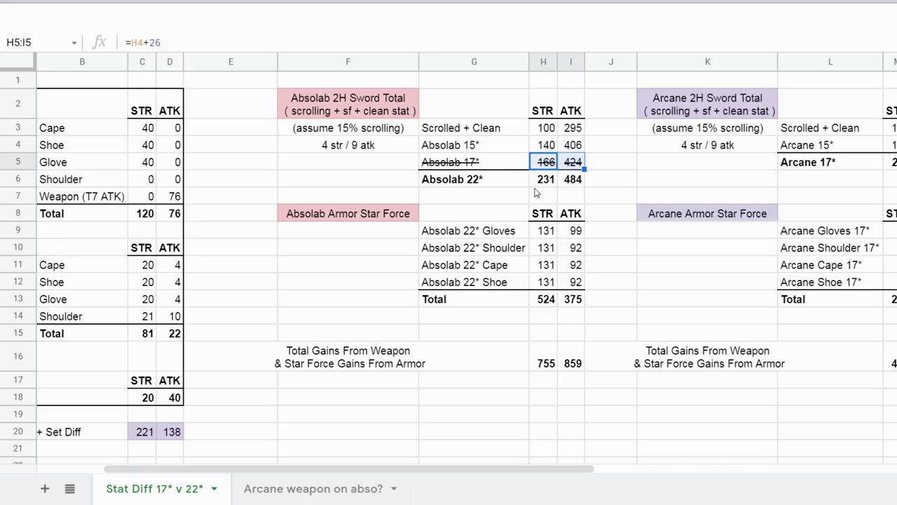
# Examine the Absolab 22* sword's STR and ATK formulas and compare the ATK formula with the 15* row it references.
pyautogui.click(497, 184)
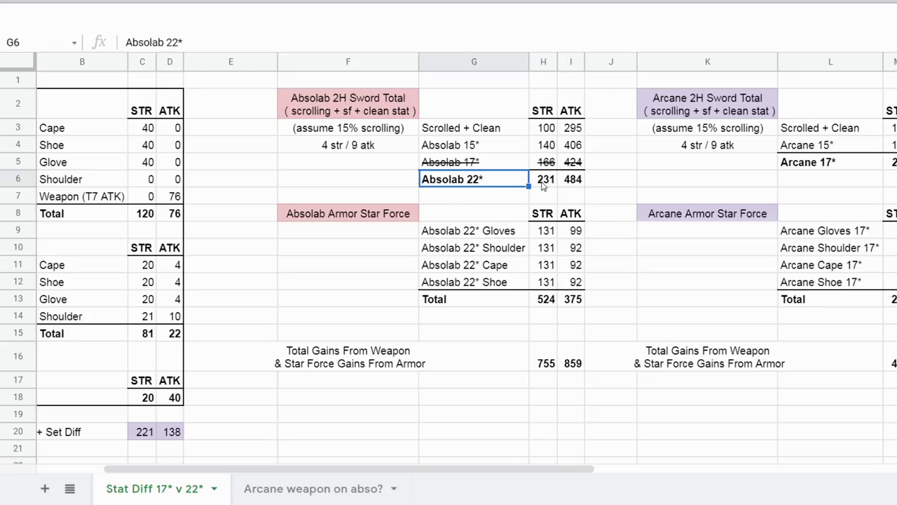
pyautogui.click(543, 184)
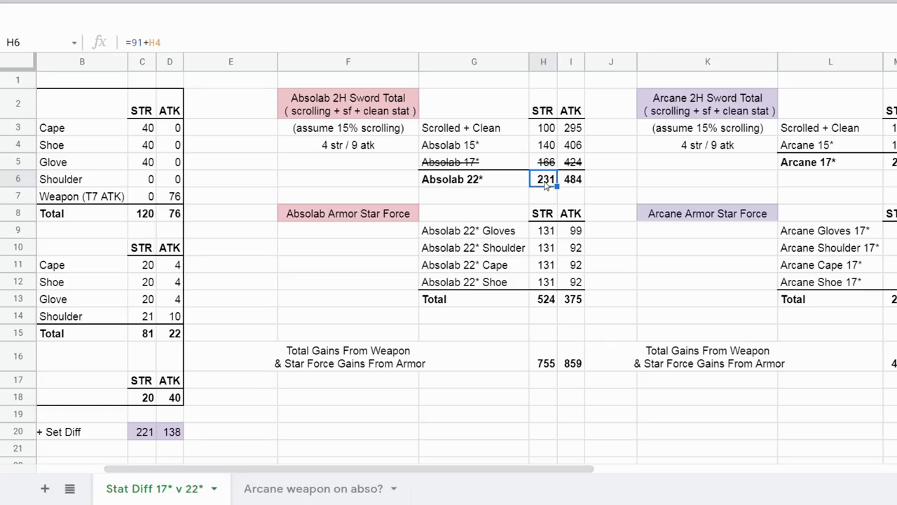
pyautogui.click(575, 181)
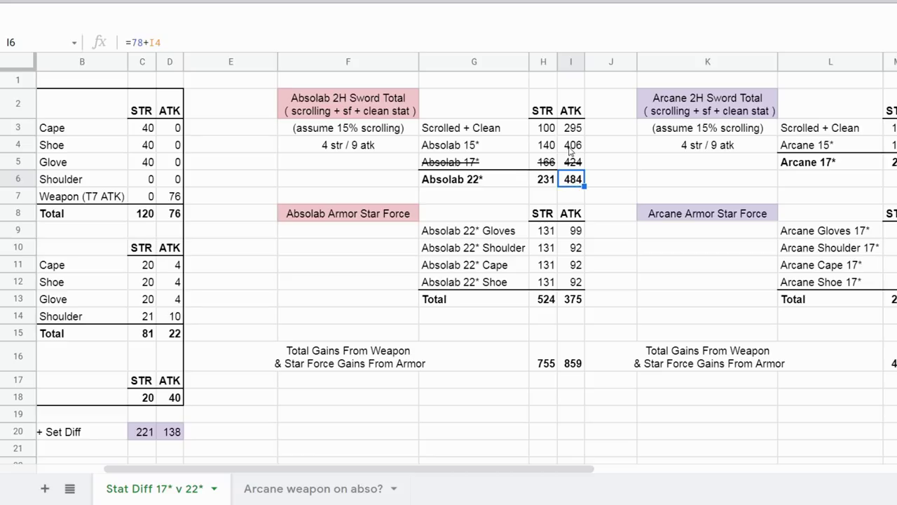
pyautogui.click(573, 148)
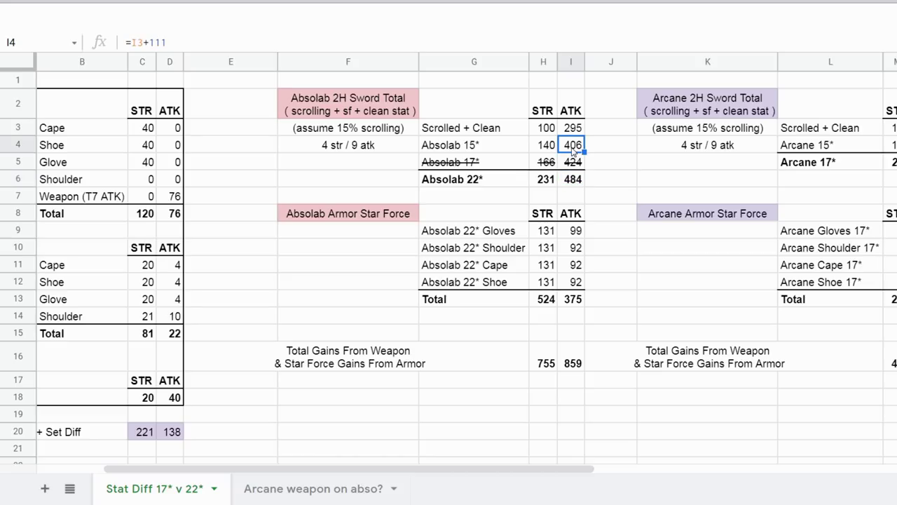
pyautogui.click(577, 181)
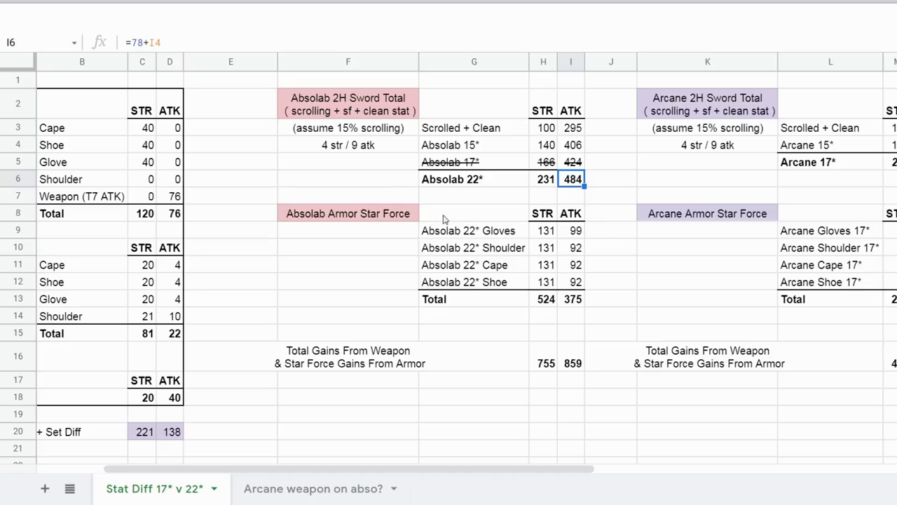
# Examine the ATK and STR values of the four Absolab 22* armor pieces and the formulas in their Total row.
pyautogui.click(408, 219)
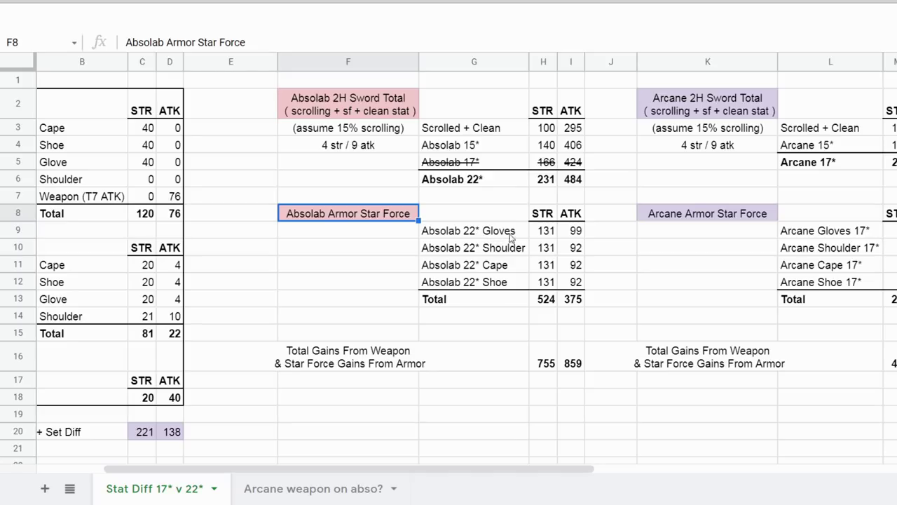
pyautogui.click(576, 235)
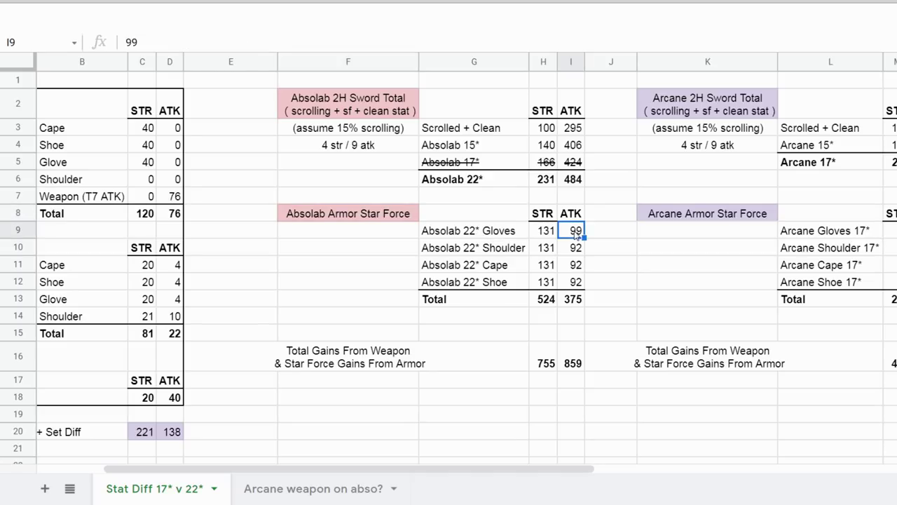
pyautogui.moveTo(576, 245); pyautogui.dragTo(576, 286)
pyautogui.moveTo(543, 235); pyautogui.dragTo(546, 282)
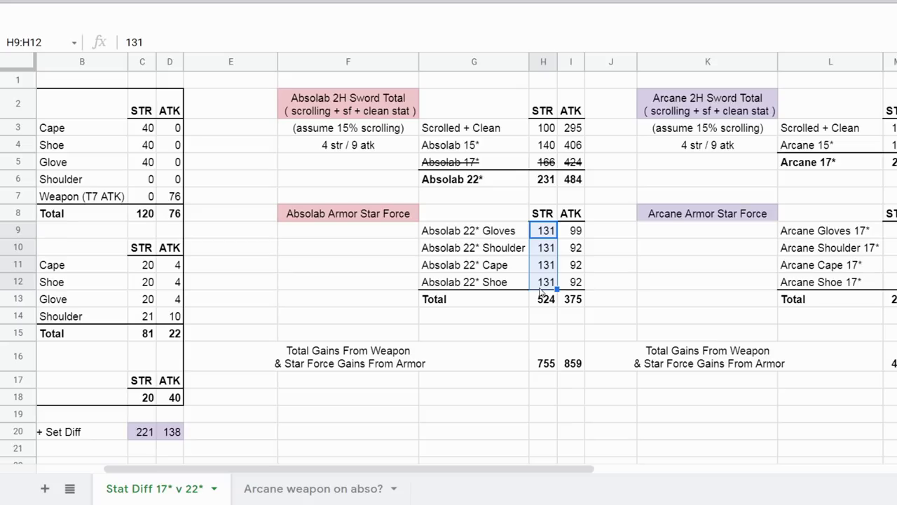
pyautogui.click(551, 300)
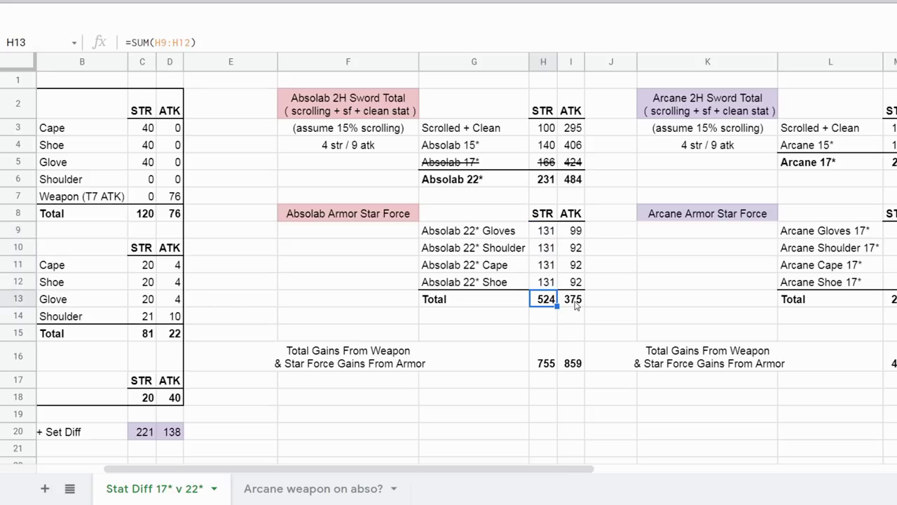
pyautogui.click(574, 302)
# Inspect which cells the Absolab STR and ATK formulas reference in the combined weapon and armor gains row, leaving both unchanged.
pyautogui.click(543, 361)
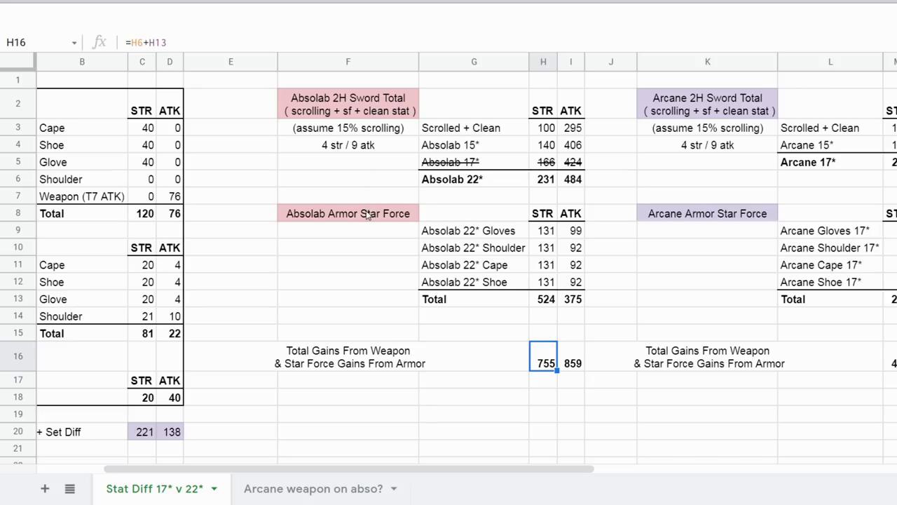
pyautogui.doubleClick(546, 361)
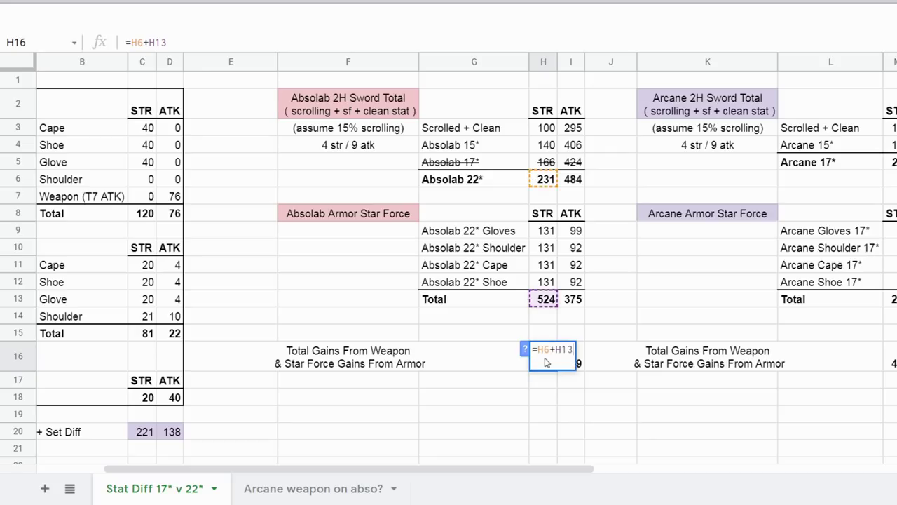
pyautogui.press('Escape')
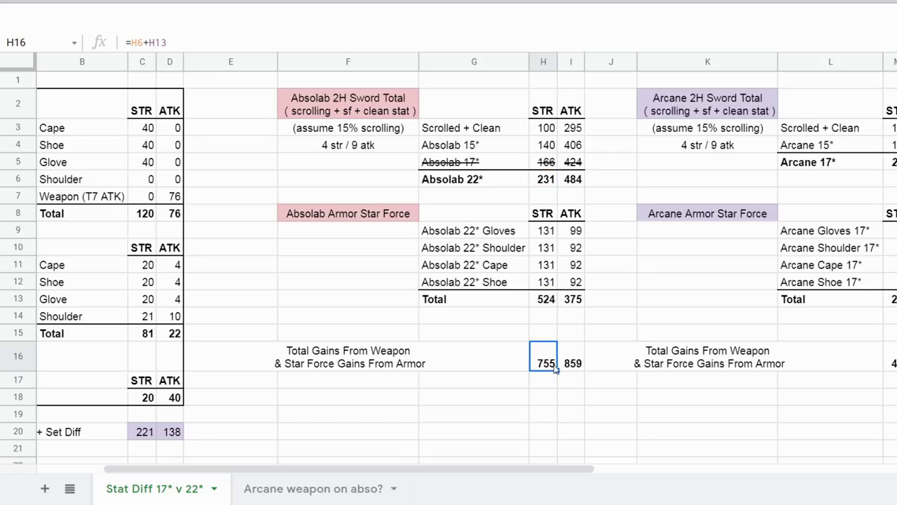
pyautogui.doubleClick(575, 367)
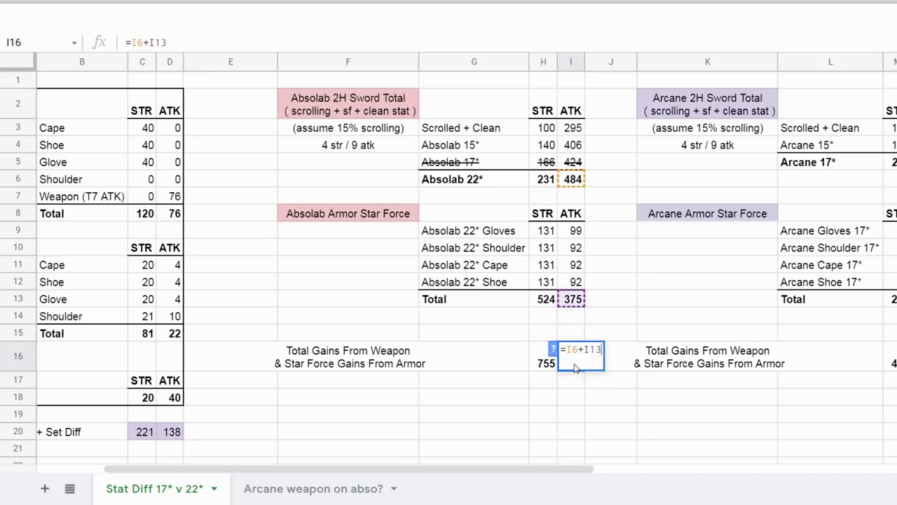
pyautogui.press('Escape')
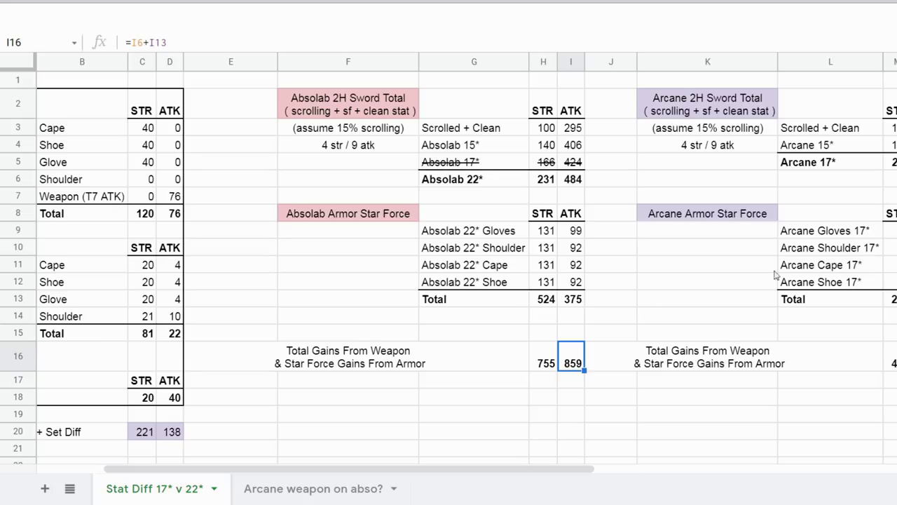
# Review the Arcane 2H Sword scrolling assumptions and the STR and ATK formulas in its Scrolled + Clean row.
pyautogui.click(377, 219)
pyautogui.click(709, 219)
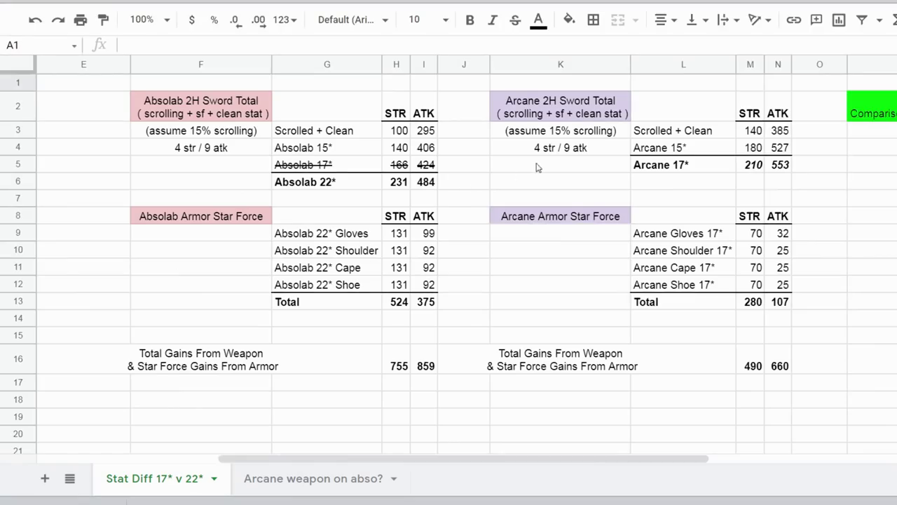
pyautogui.click(620, 110)
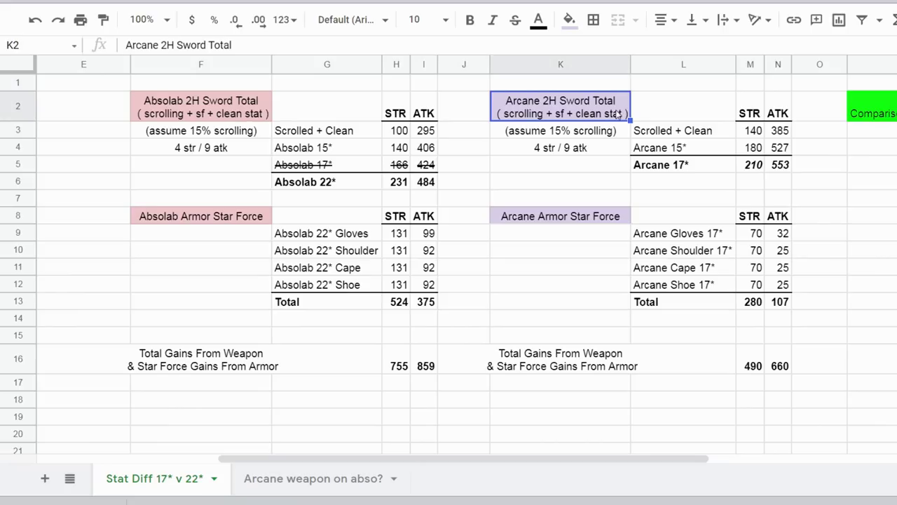
pyautogui.click(565, 133)
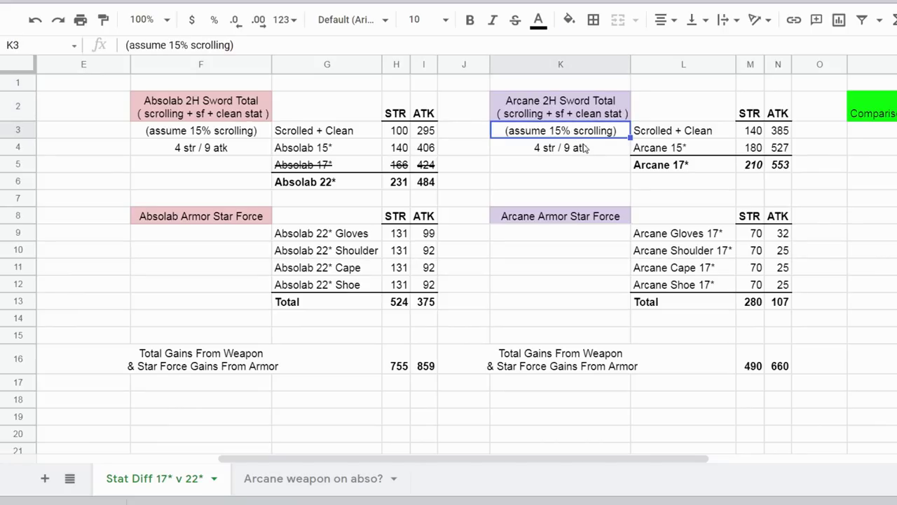
pyautogui.click(759, 133)
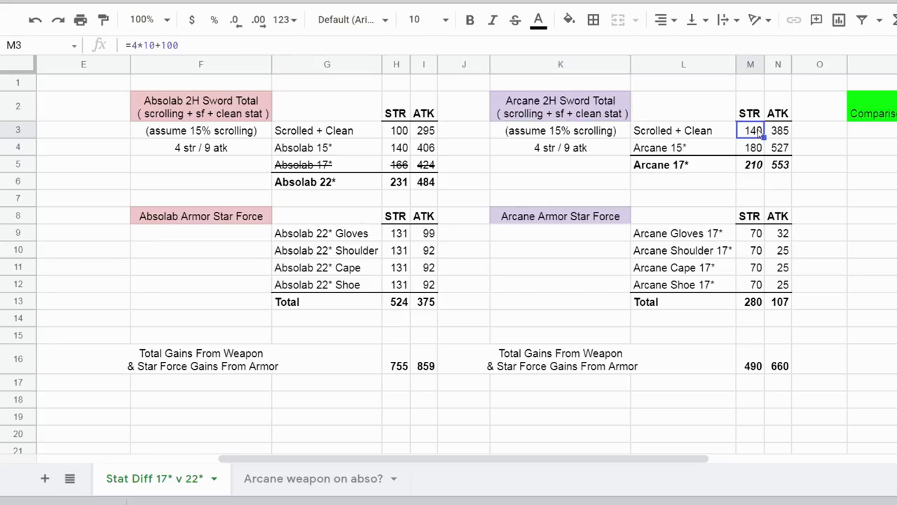
pyautogui.click(612, 153)
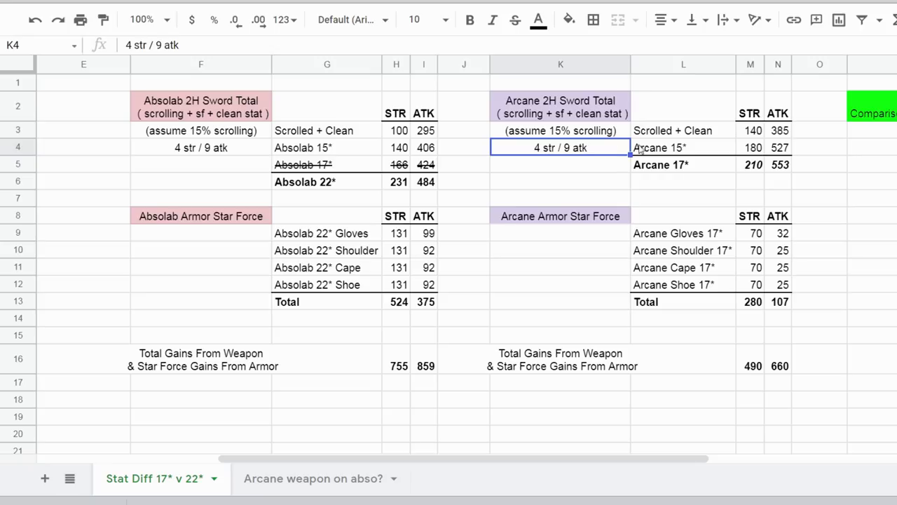
pyautogui.click(697, 132)
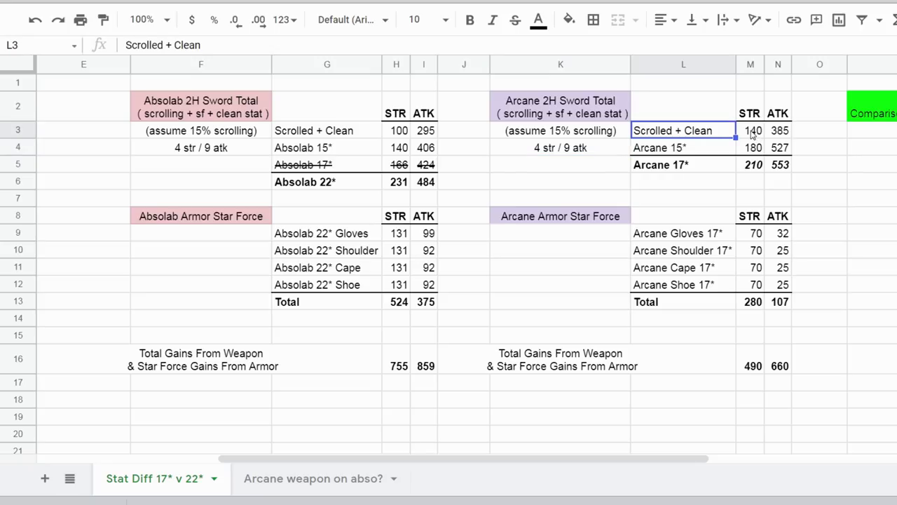
pyautogui.click(753, 135)
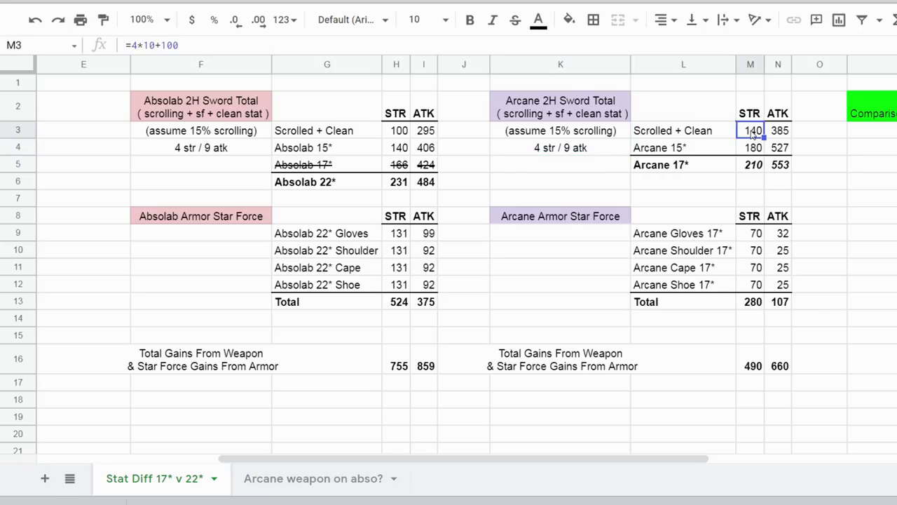
pyautogui.click(778, 135)
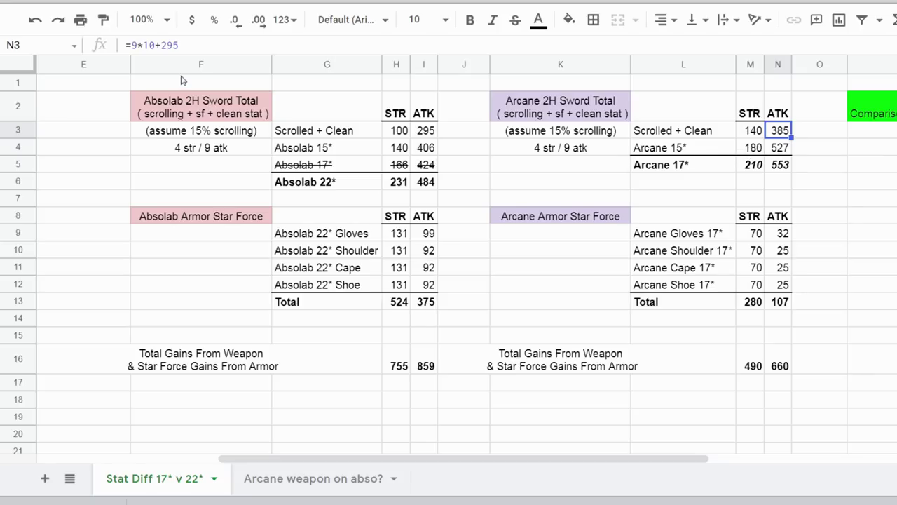
# Examine the STR and ATK formulas of the Arcane 15* and 17* sword rows, checking the base STR cell they build on.
pyautogui.click(757, 148)
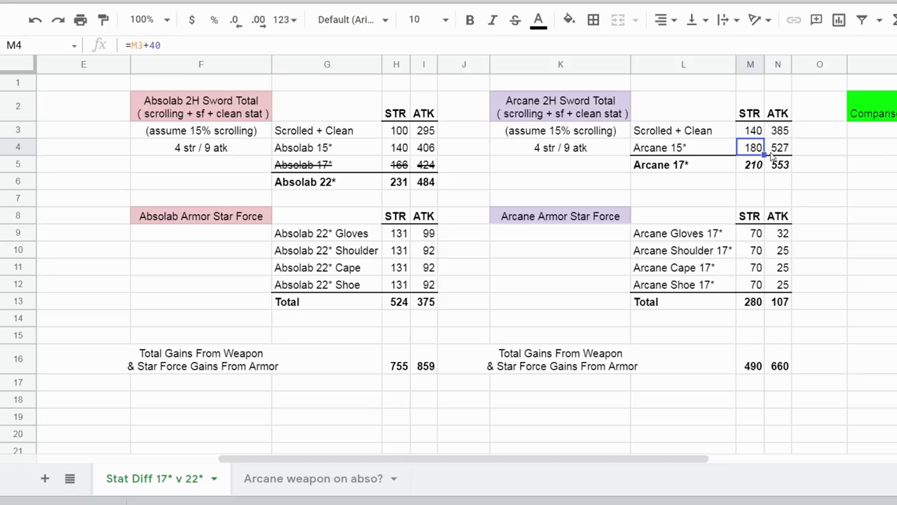
pyautogui.click(755, 134)
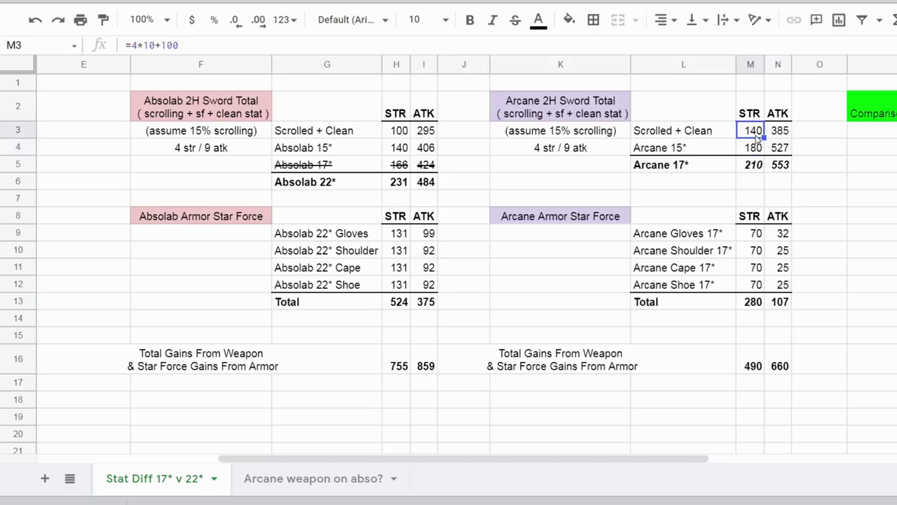
pyautogui.click(778, 149)
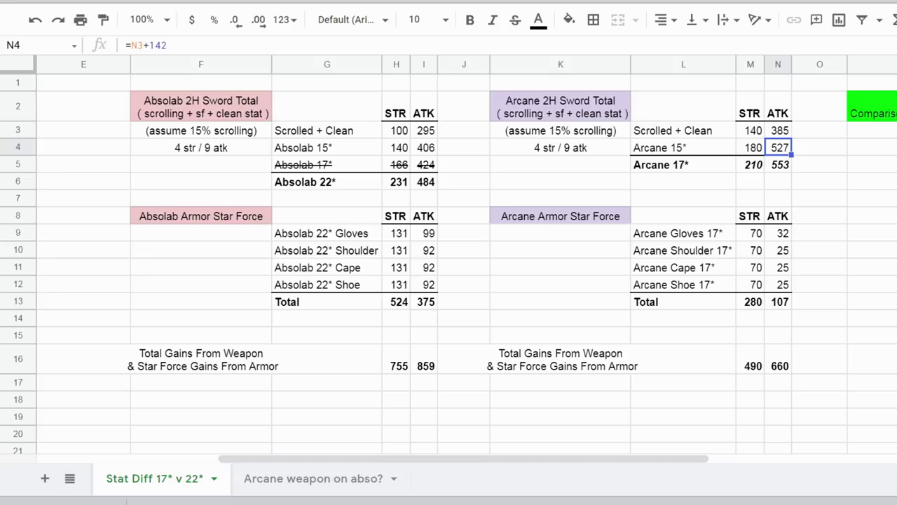
pyautogui.click(749, 167)
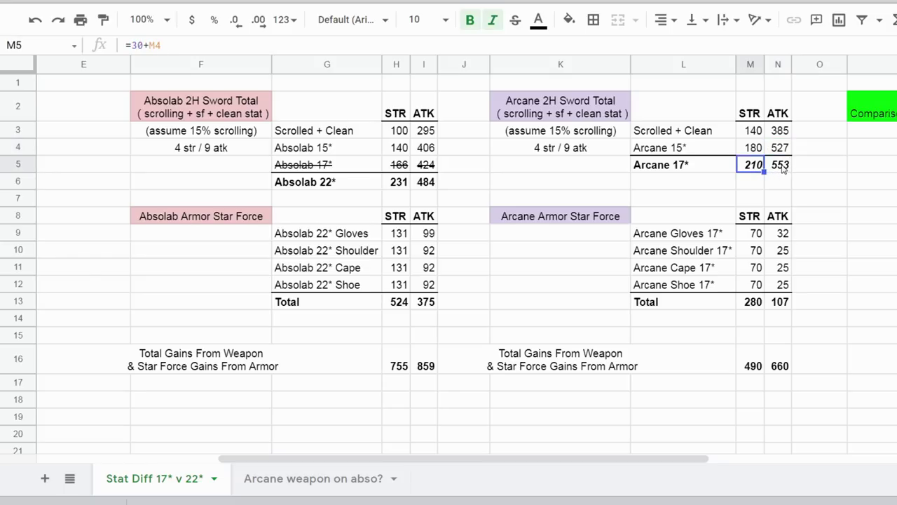
pyautogui.click(782, 167)
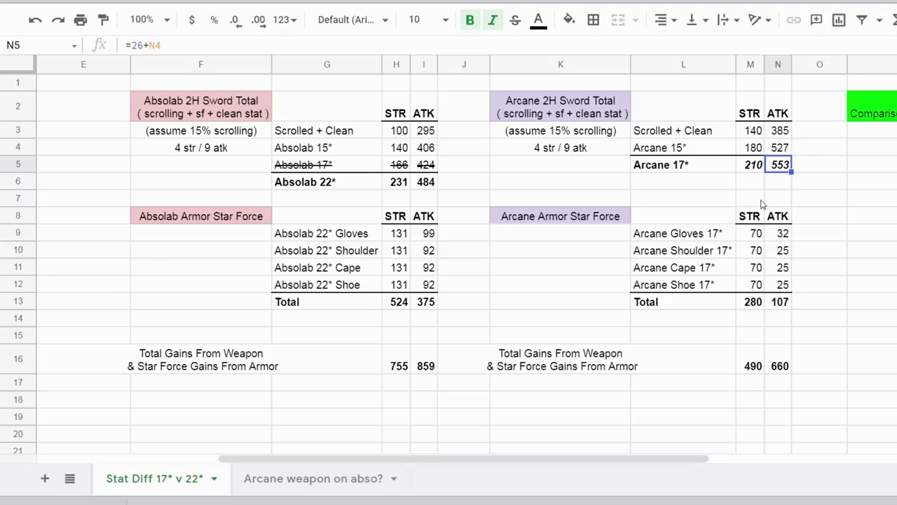
# Examine the ATK values of the Arcane 17* armor pieces, the gloves' STR formula, and the STR and ATK sums in the Total row.
pyautogui.click(609, 223)
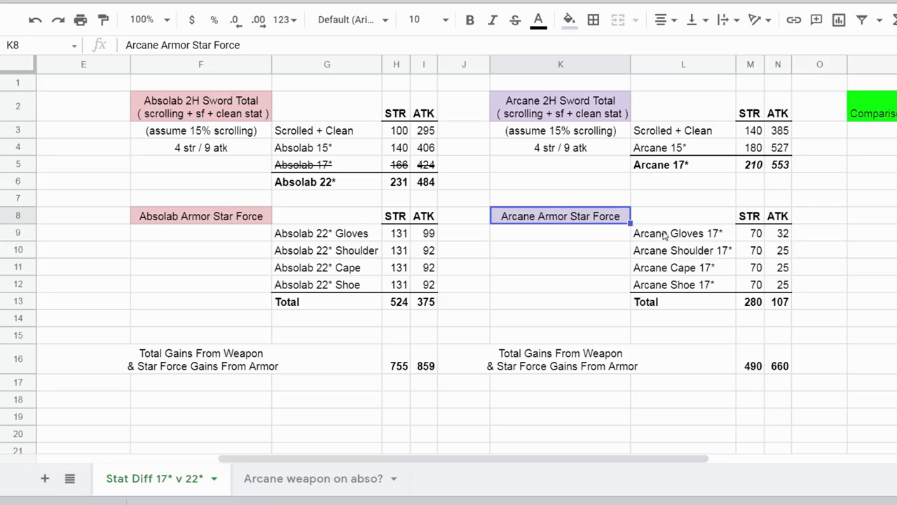
pyautogui.click(780, 238)
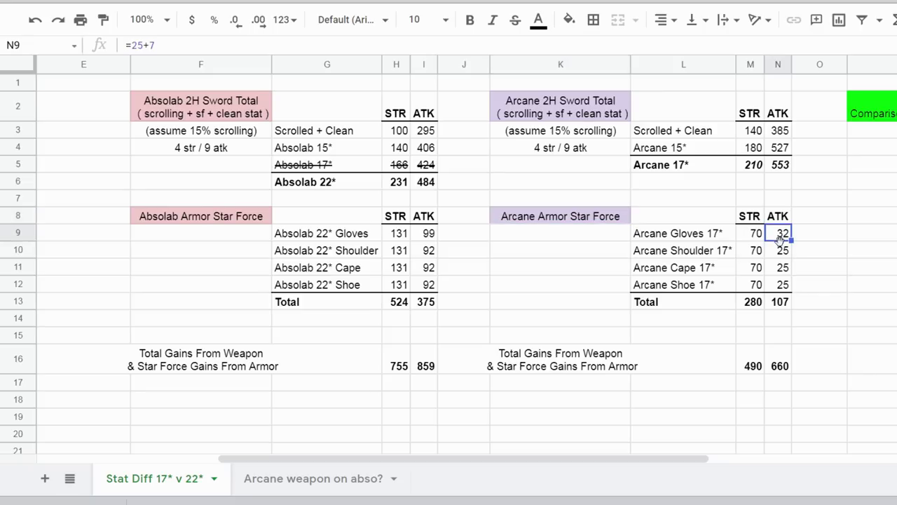
pyautogui.click(780, 253)
pyautogui.click(781, 268)
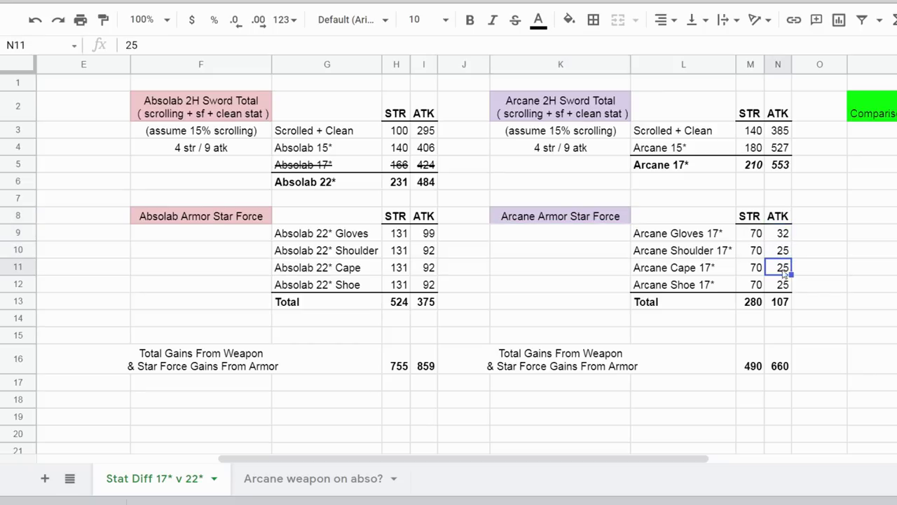
pyautogui.click(783, 286)
pyautogui.click(773, 239)
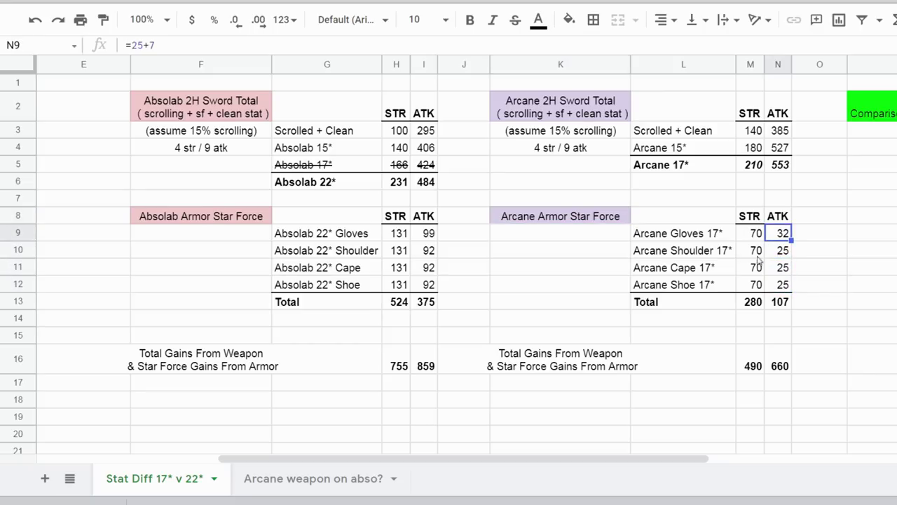
pyautogui.click(753, 239)
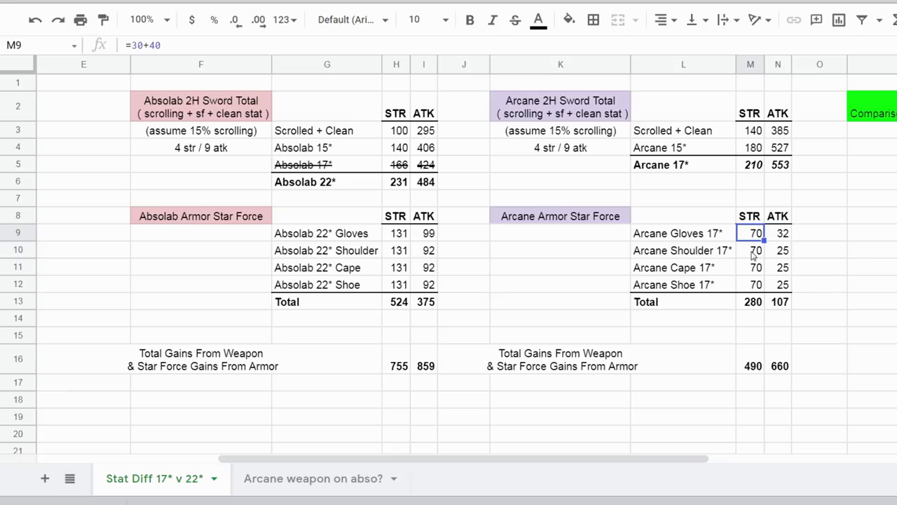
pyautogui.click(752, 303)
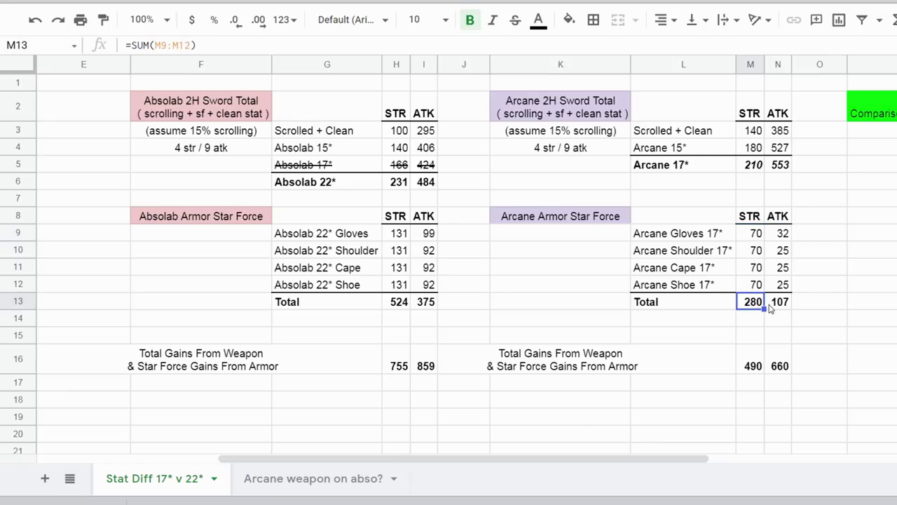
pyautogui.click(779, 306)
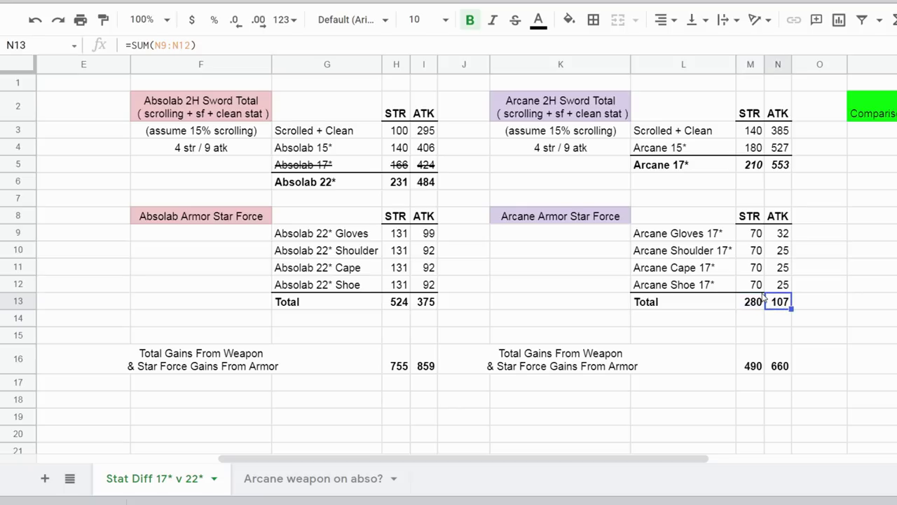
# Inspect which cells the Arcane STR and ATK formulas add together in the combined weapon and armor gains row.
pyautogui.click(762, 366)
pyautogui.doubleClick(750, 359)
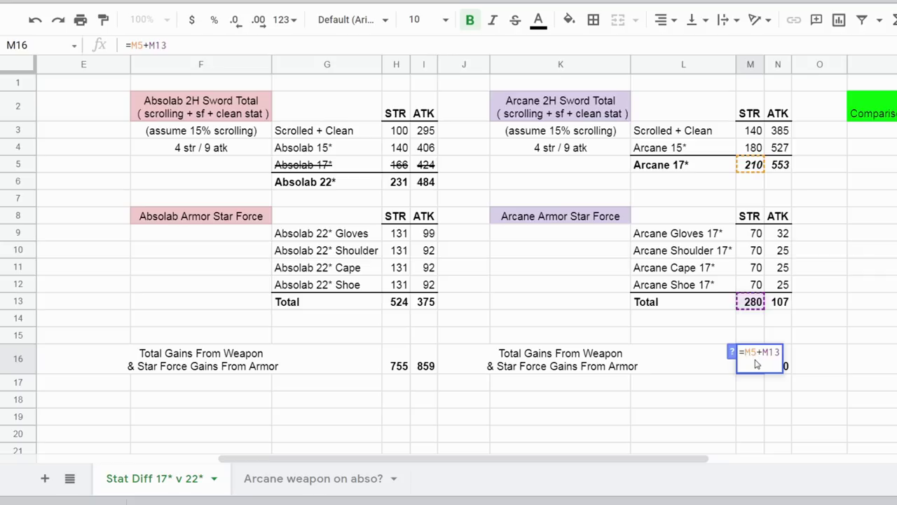
pyautogui.press('Escape')
pyautogui.click(783, 367)
pyautogui.doubleClick(782, 366)
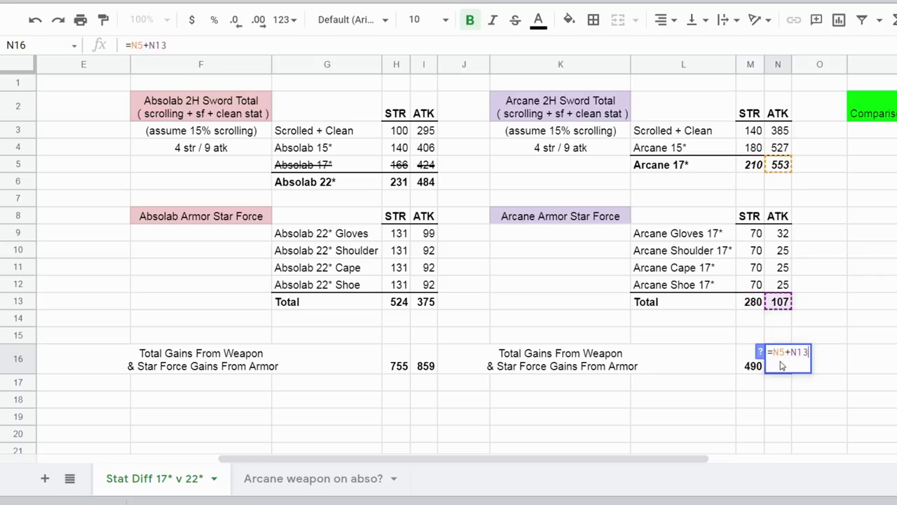
pyautogui.press('Escape')
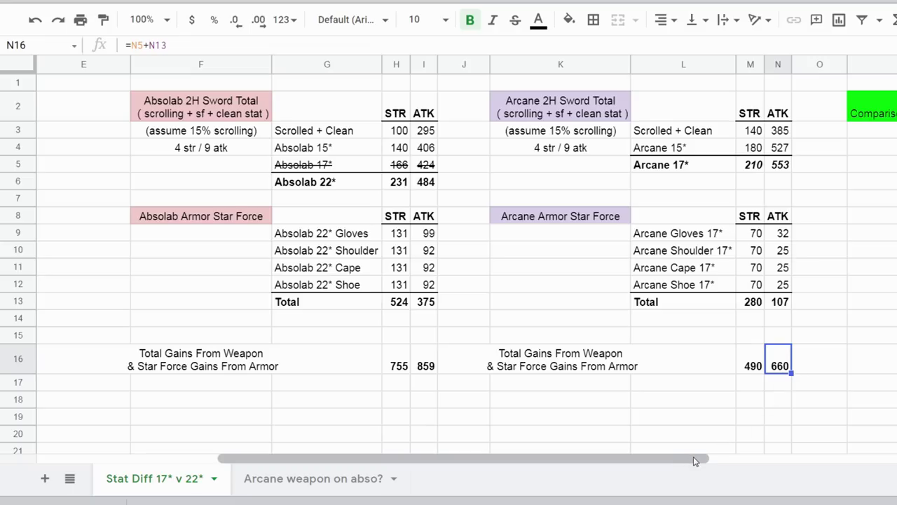
# Review the Comparison table's Absolab 22* and Arcane 17* item rows, the ATK-to-STR conversion note and the Total Score heading.
pyautogui.moveTo(694, 460); pyautogui.dragTo(896, 461)
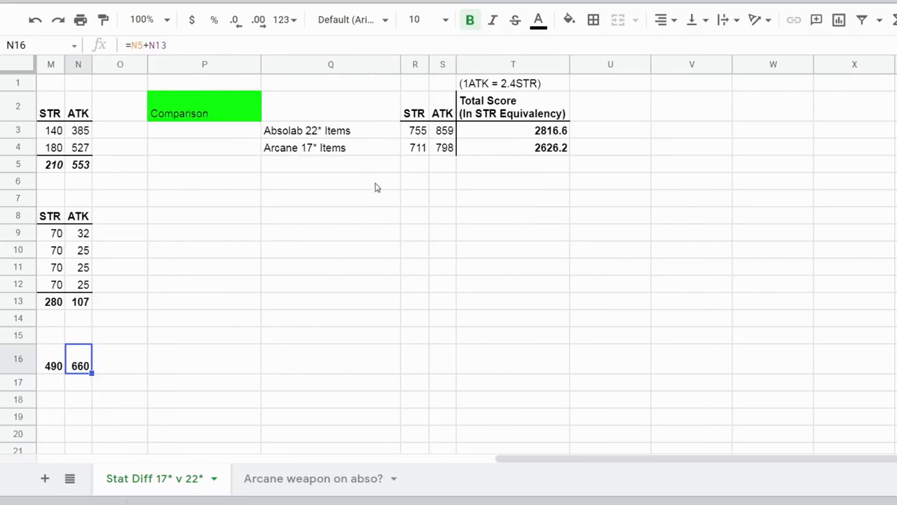
pyautogui.click(317, 140)
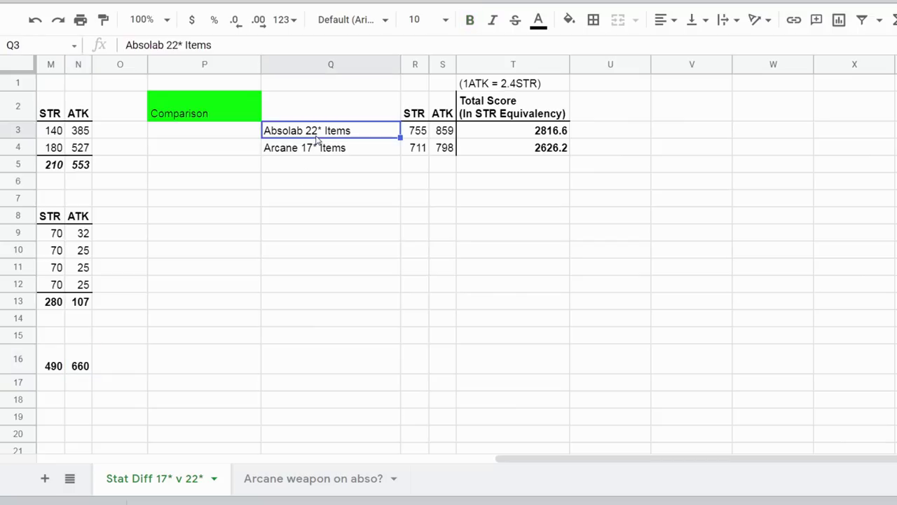
pyautogui.click(313, 152)
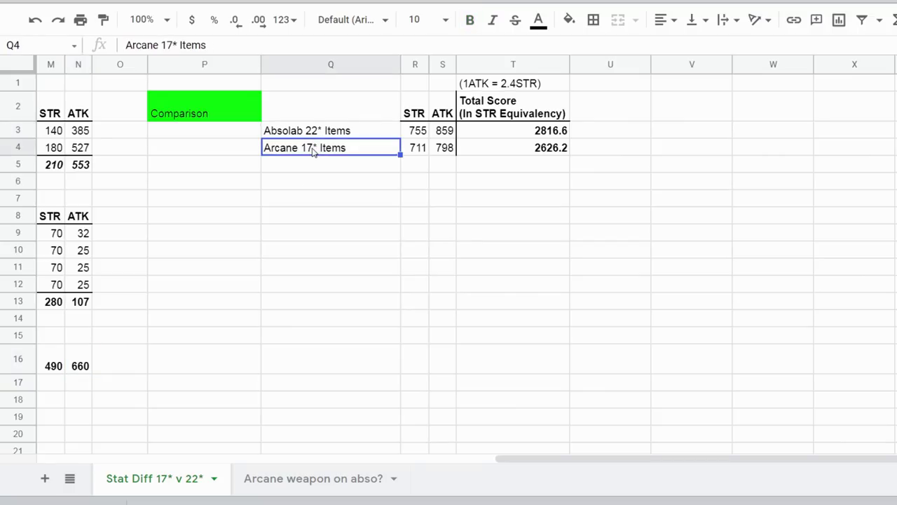
pyautogui.click(501, 85)
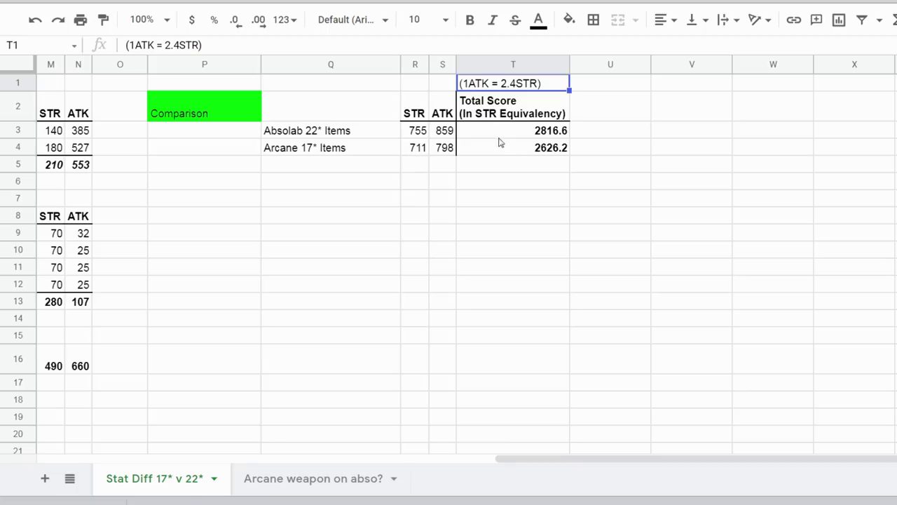
pyautogui.click(502, 112)
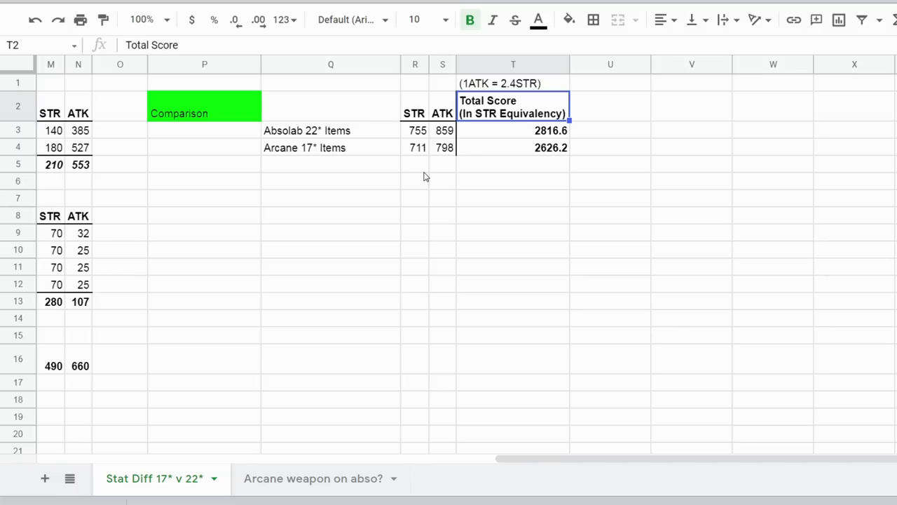
# Trace the Absolab 22* Items STR and ATK back to the combined weapon and armor gains, and inspect its Total Score formula.
pyautogui.click(413, 135)
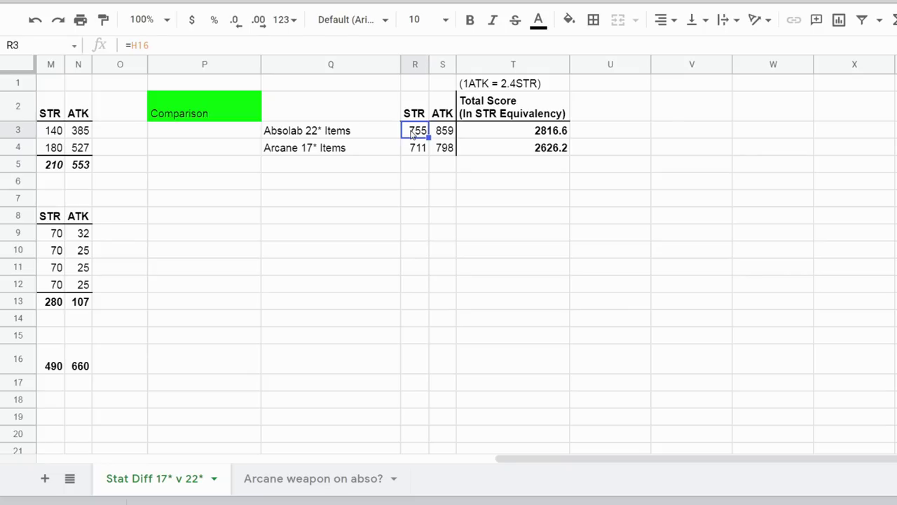
pyautogui.click(448, 136)
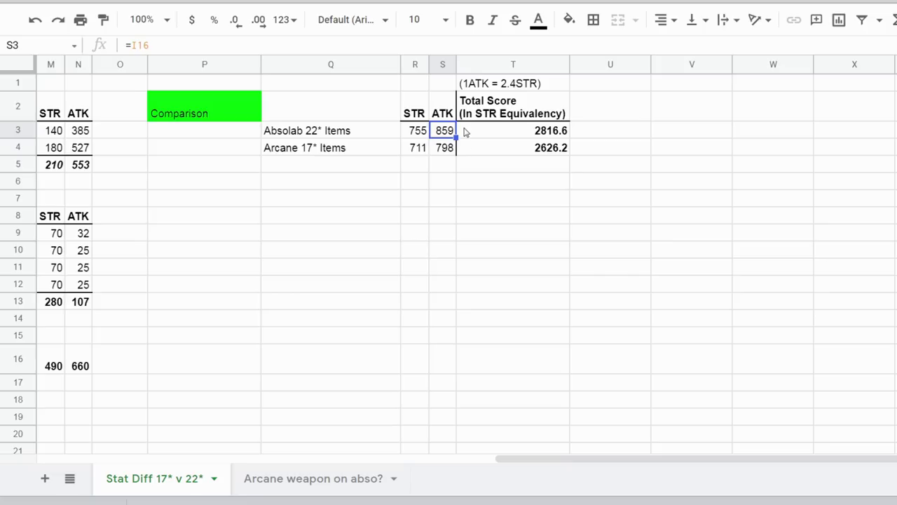
pyautogui.click(467, 131)
pyautogui.click(442, 133)
pyautogui.moveTo(505, 458); pyautogui.dragTo(296, 452)
pyautogui.click(329, 368)
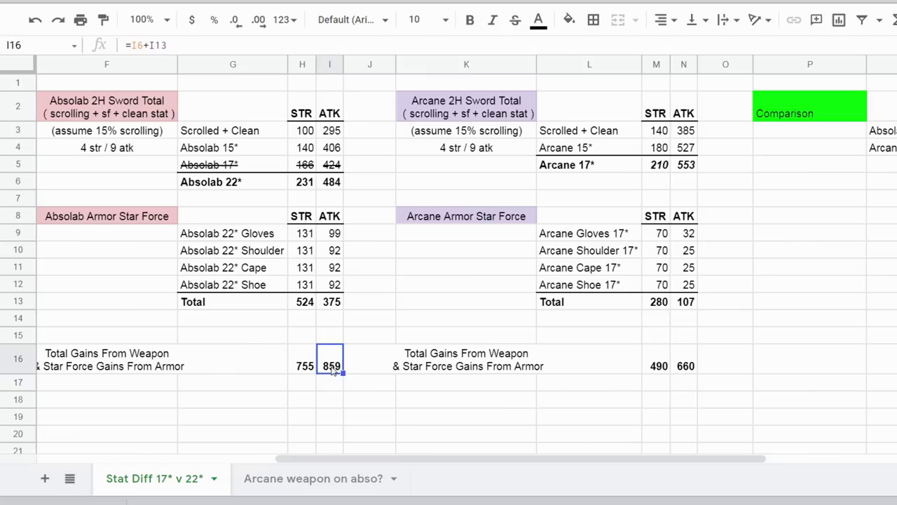
pyautogui.click(303, 359)
pyautogui.click(329, 359)
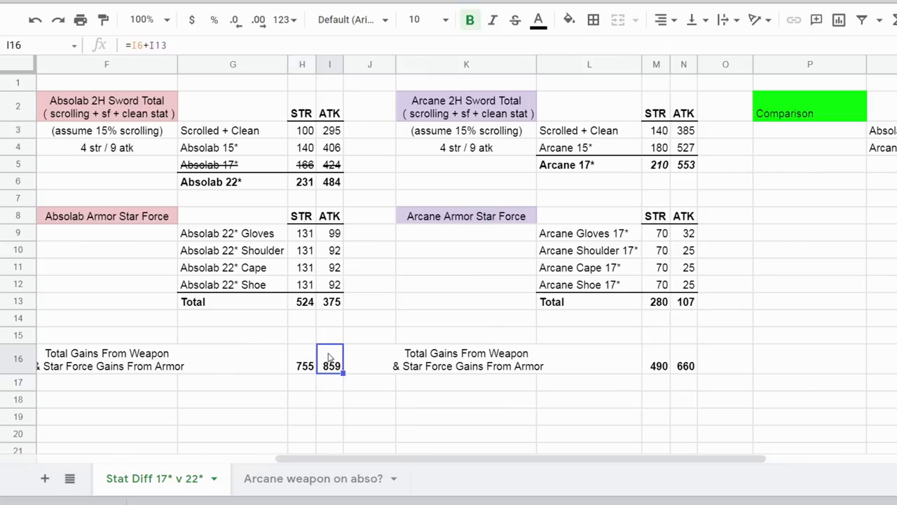
pyautogui.moveTo(432, 460); pyautogui.dragTo(656, 442)
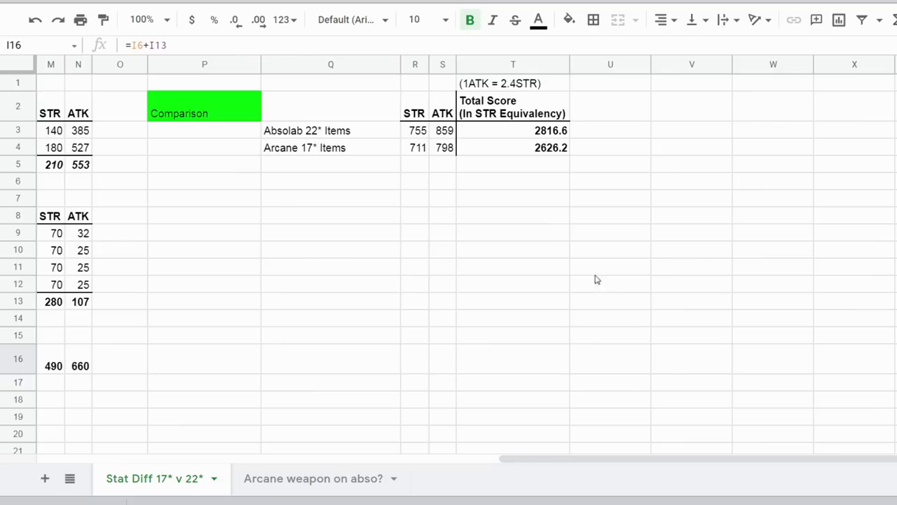
pyautogui.click(525, 136)
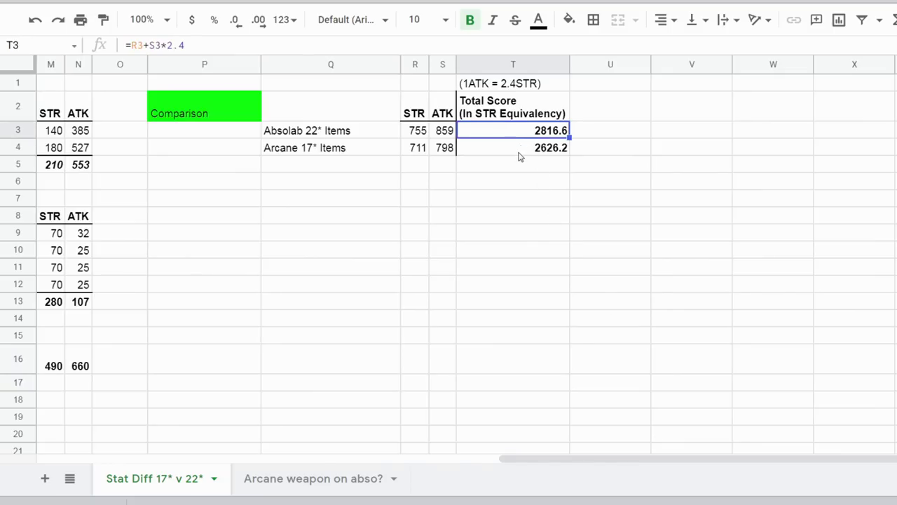
# Examine how the Arcane 17* Items STR and ATK combine the Flame + Clean + Set Diff values with the Arcane total gains.
pyautogui.click(364, 151)
pyautogui.moveTo(559, 460); pyautogui.dragTo(179, 456)
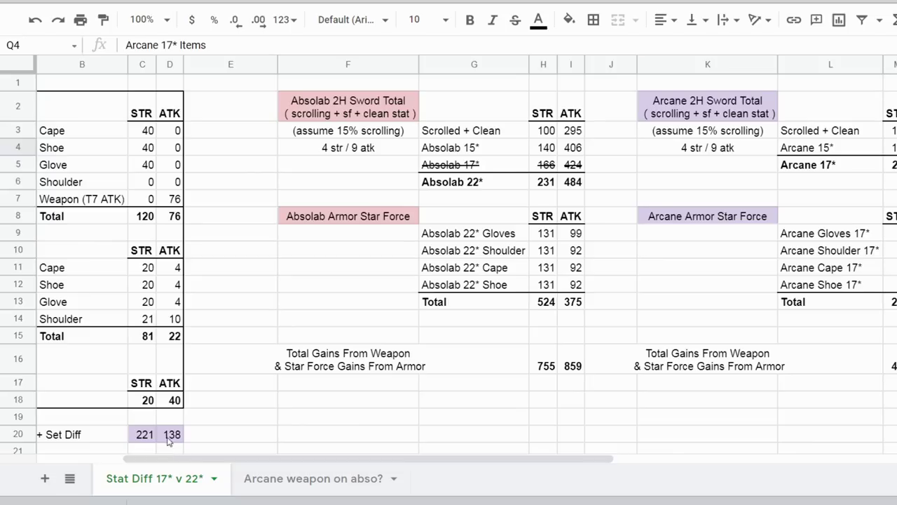
pyautogui.click(145, 435)
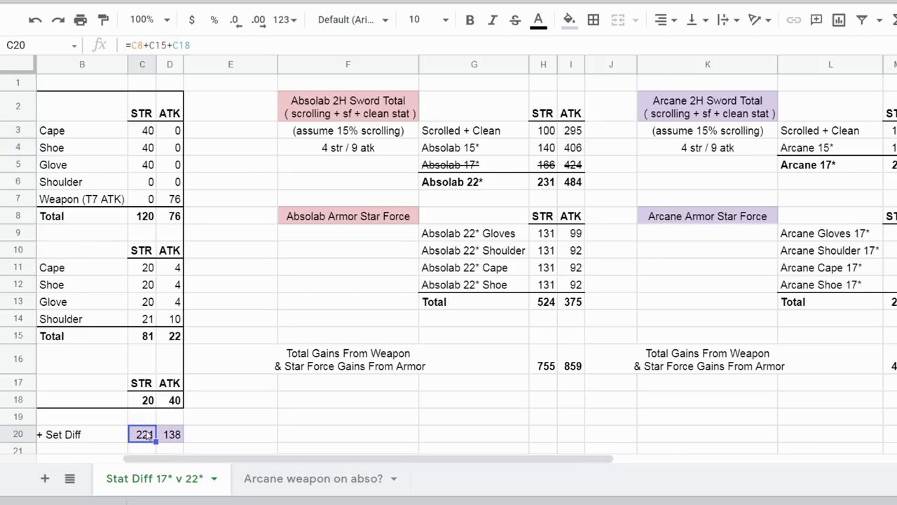
pyautogui.keyDown('ctrl'); pyautogui.click(174, 436); pyautogui.keyUp('ctrl')
pyautogui.moveTo(149, 435); pyautogui.dragTo(171, 435)
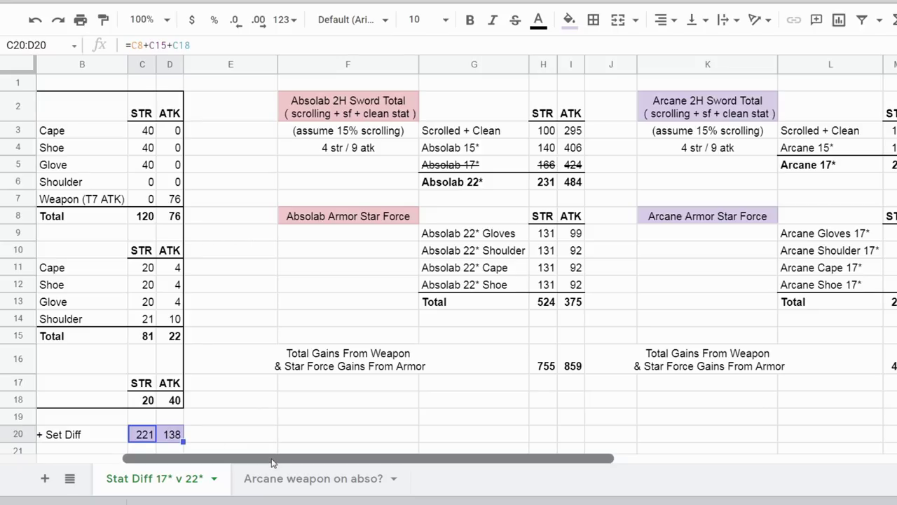
pyautogui.moveTo(273, 462); pyautogui.dragTo(466, 440)
pyautogui.moveTo(523, 360); pyautogui.dragTo(545, 365)
pyautogui.moveTo(631, 464); pyautogui.dragTo(787, 437)
pyautogui.click(415, 152)
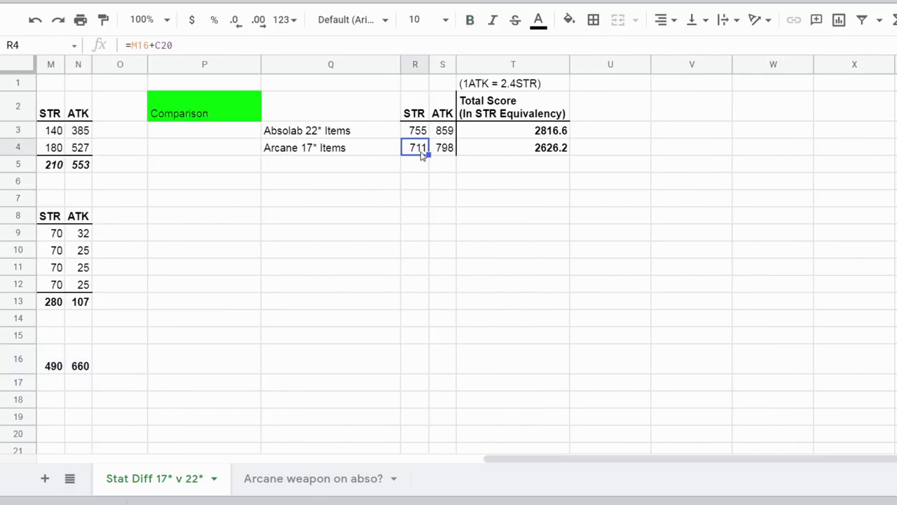
pyautogui.click(442, 157)
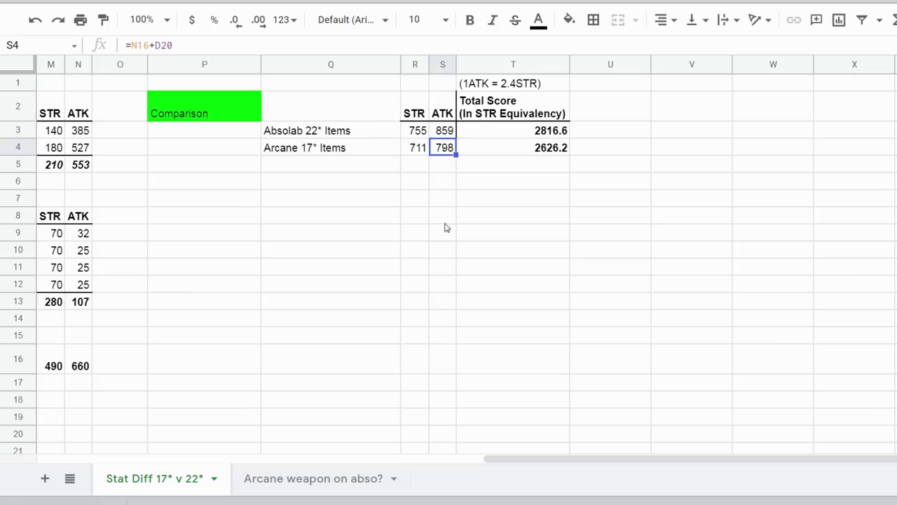
# Recheck the two source cells behind the Arcane 17* Items ATK formula, and inspect the Arcane Total Score cell.
pyautogui.moveTo(522, 459); pyautogui.dragTo(192, 458)
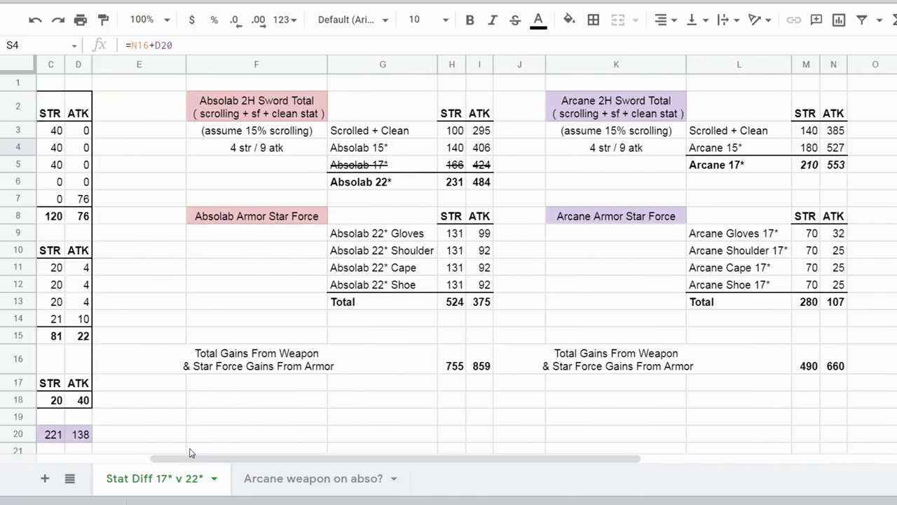
pyautogui.click(81, 435)
pyautogui.click(834, 367)
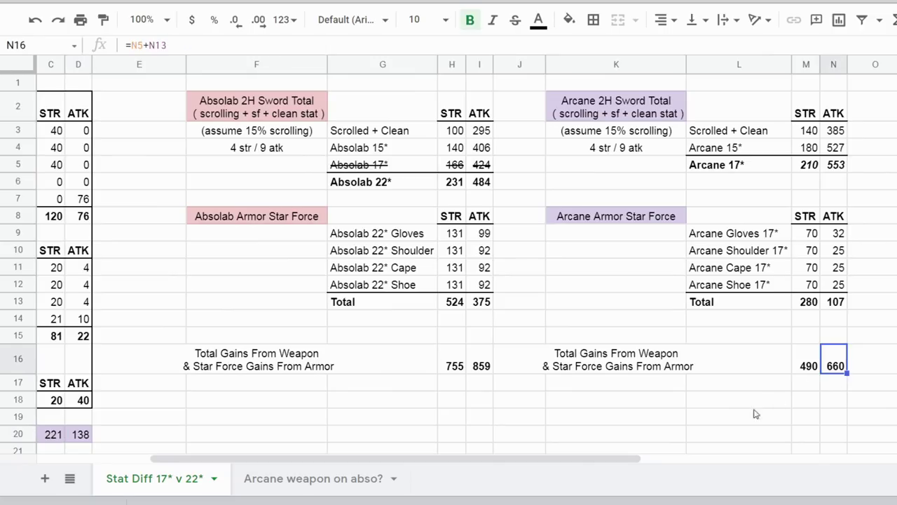
pyautogui.moveTo(566, 464); pyautogui.dragTo(885, 441)
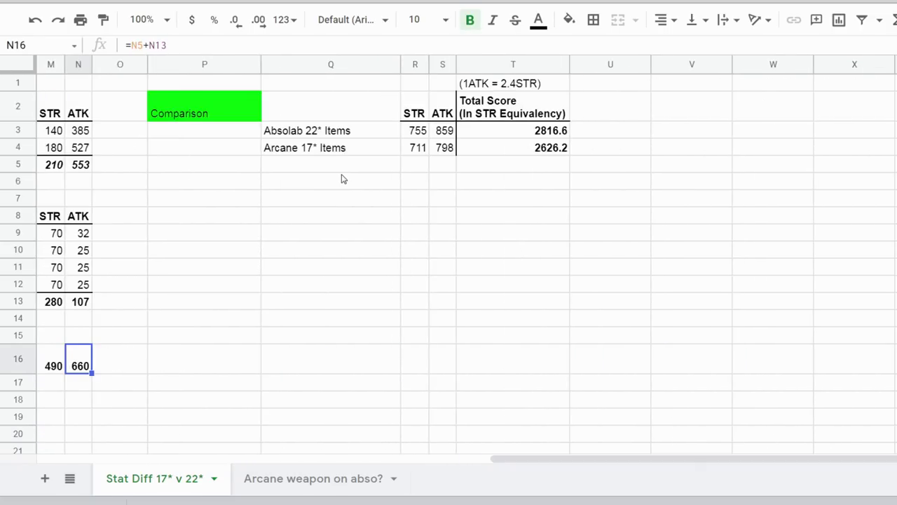
pyautogui.click(445, 148)
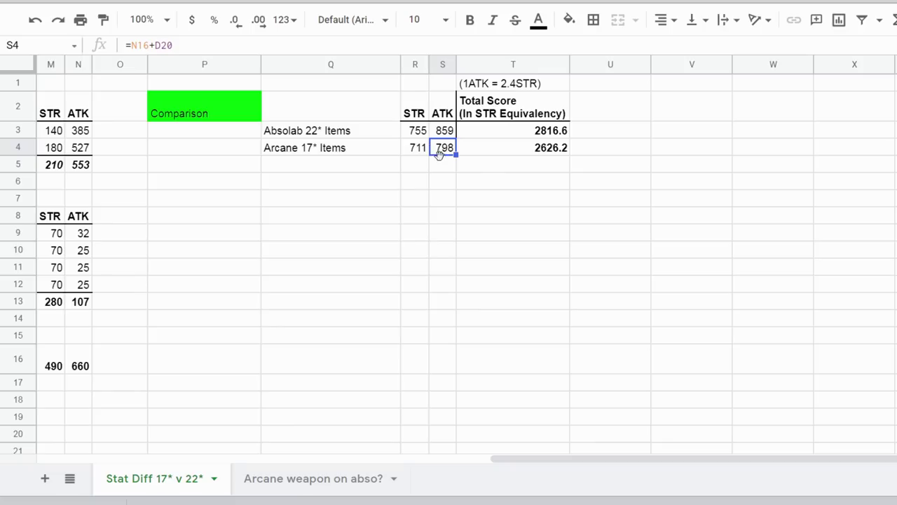
pyautogui.click(516, 153)
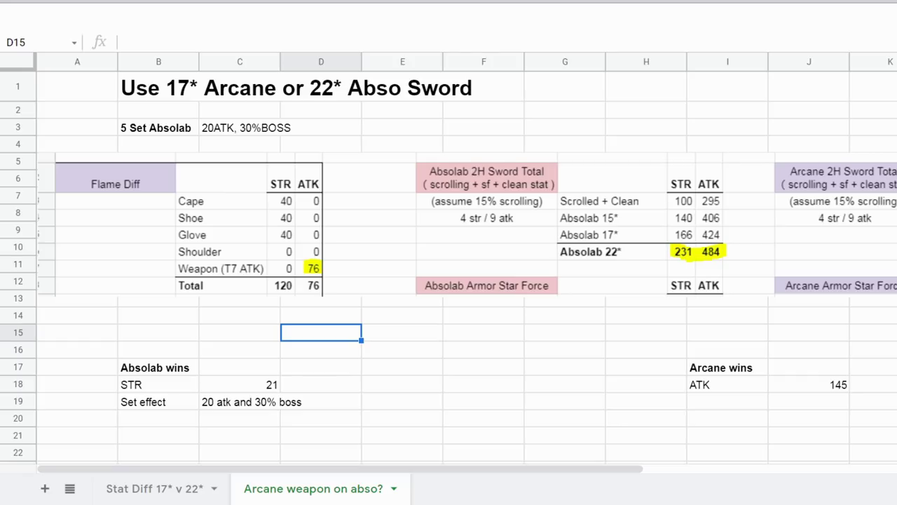
# On the Arcane weapon on abso? sheet, examine the 5 Set Absolab effect and trace the Arcane wins ATK formula to its highlighted sources.
pyautogui.click(167, 133)
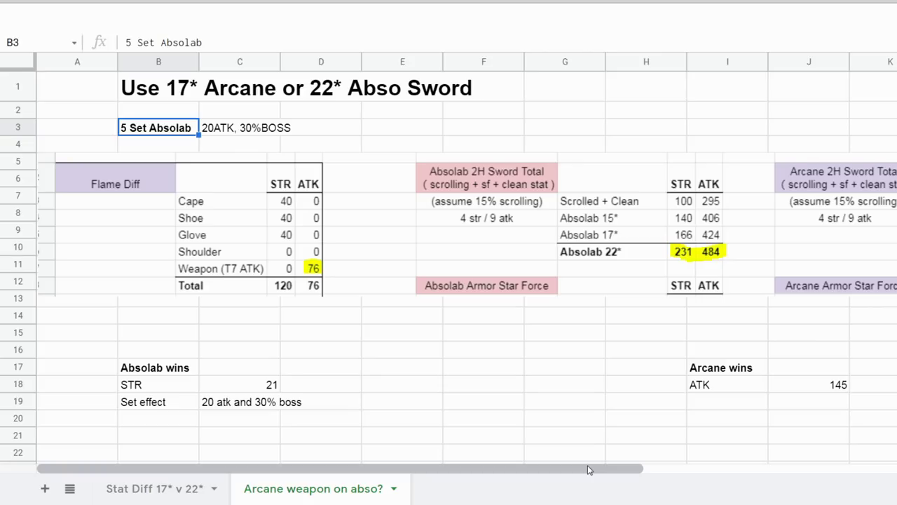
pyautogui.moveTo(589, 468); pyautogui.dragTo(666, 468)
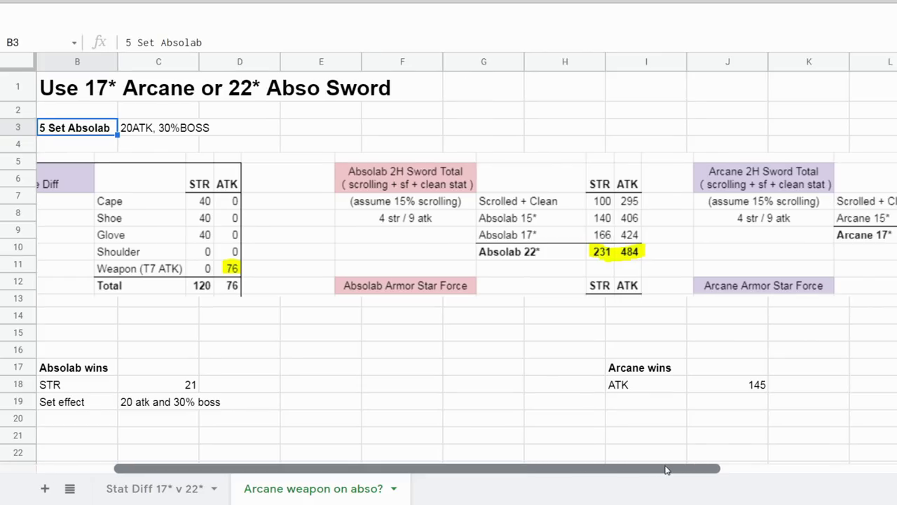
pyautogui.click(734, 382)
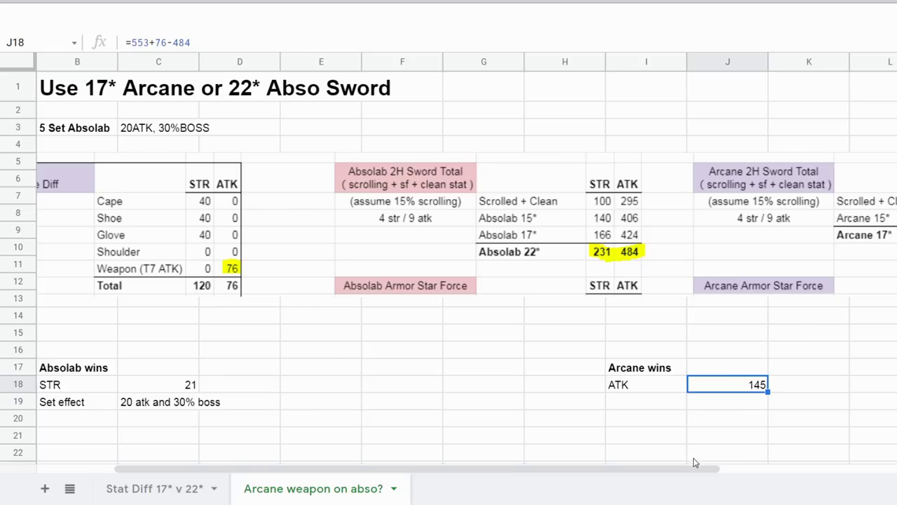
pyautogui.moveTo(691, 470); pyautogui.dragTo(768, 471)
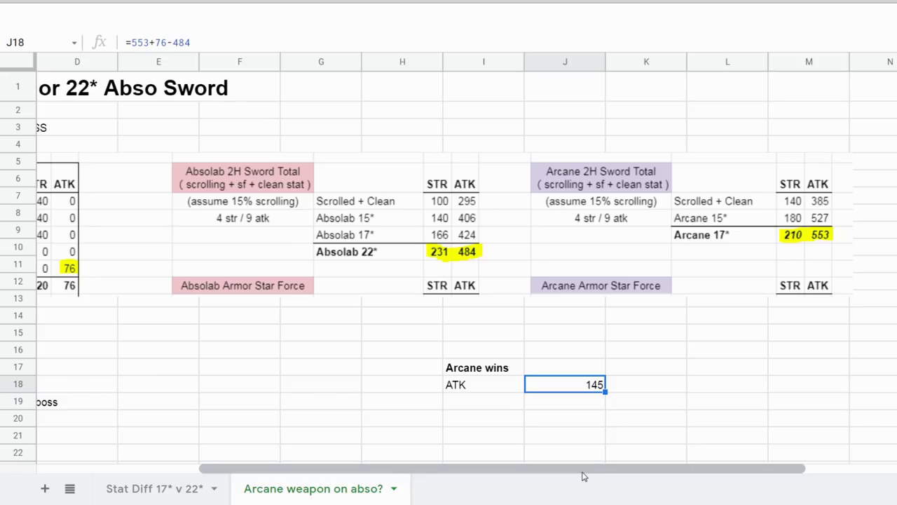
pyautogui.moveTo(580, 471); pyautogui.dragTo(421, 458)
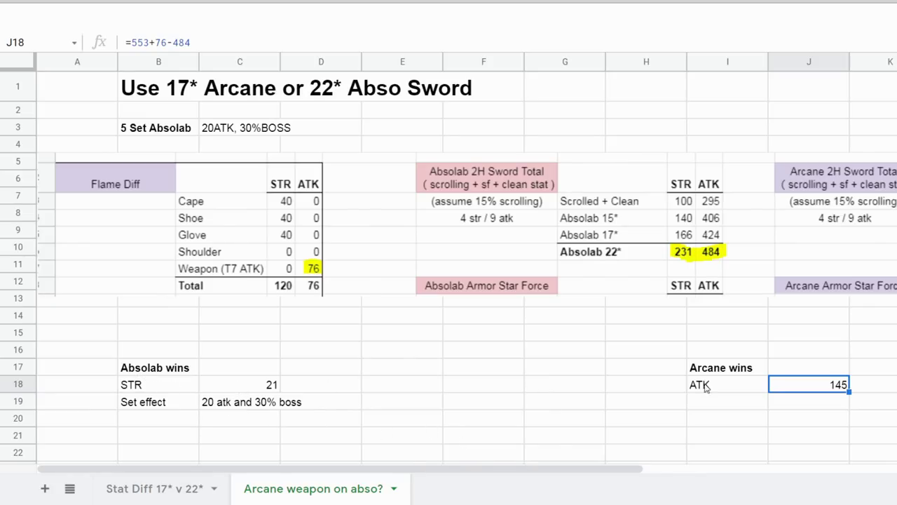
# Examine the STR formula and set effect under Absolab wins, and check the new Attack amount in the Stat Comparison sheet.
pyautogui.click(253, 386)
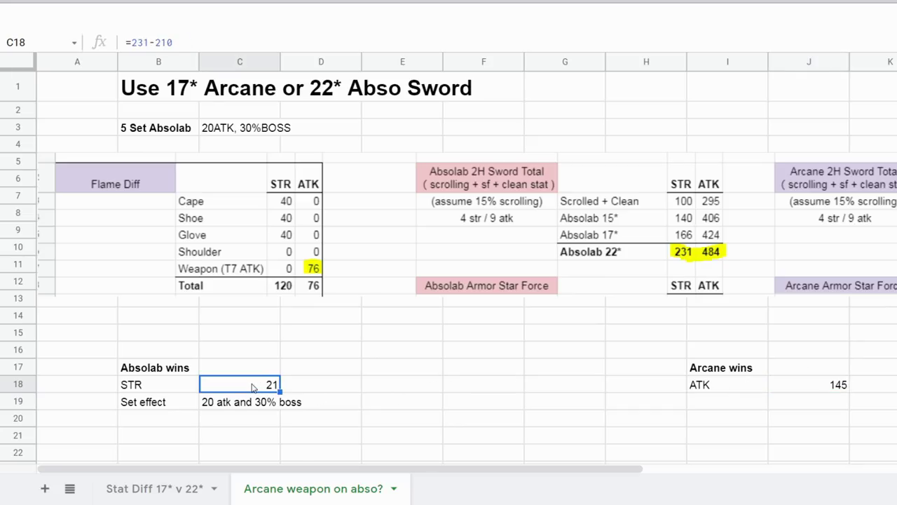
pyautogui.moveTo(603, 474); pyautogui.dragTo(748, 474)
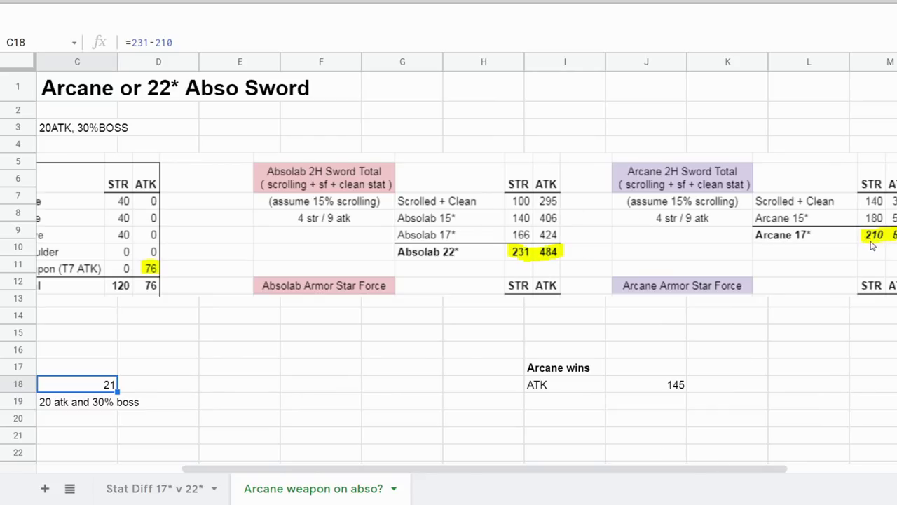
pyautogui.moveTo(449, 474); pyautogui.dragTo(305, 474)
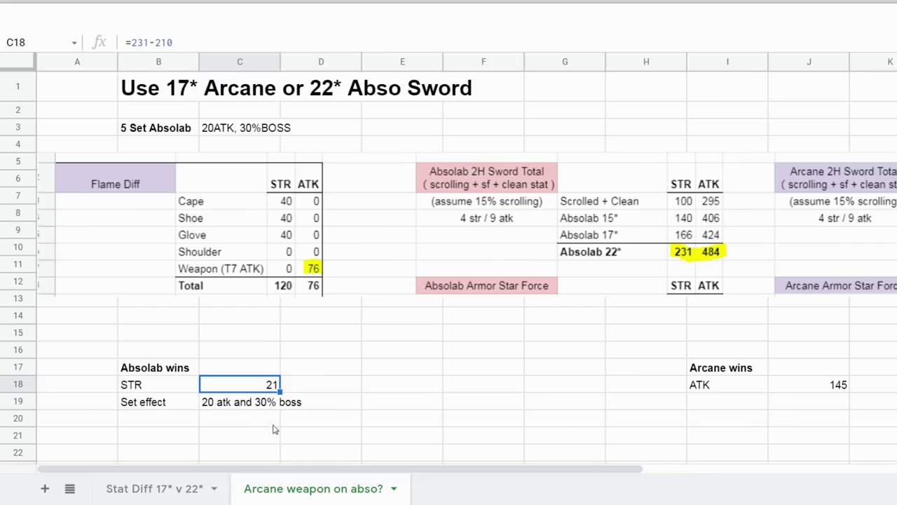
pyautogui.click(219, 405)
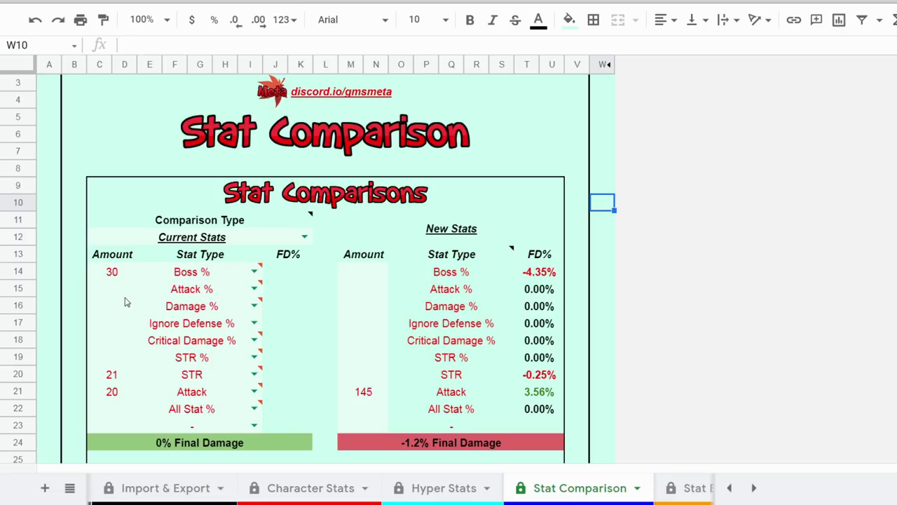
pyautogui.click(372, 394)
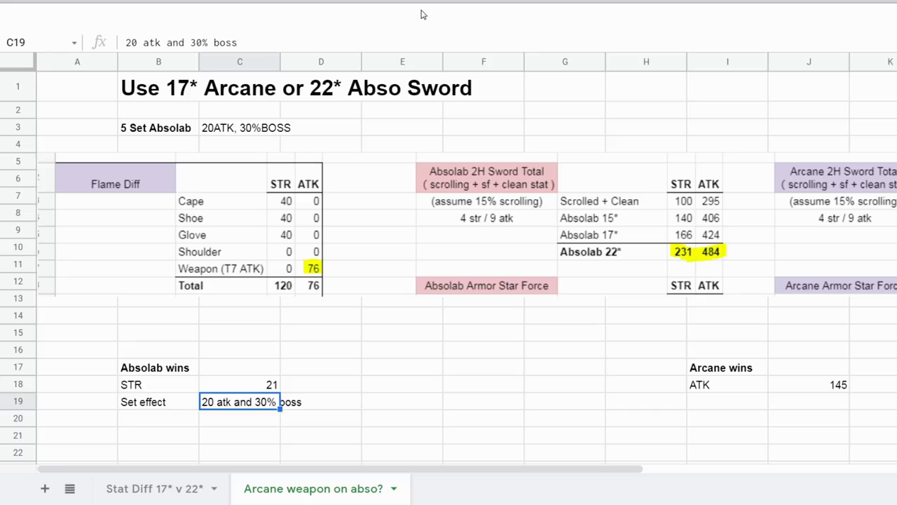
# Review the title question about using a 17* Arcane or 22* Abso sword on the Arcane weapon on abso? sheet.
pyautogui.click(298, 352)
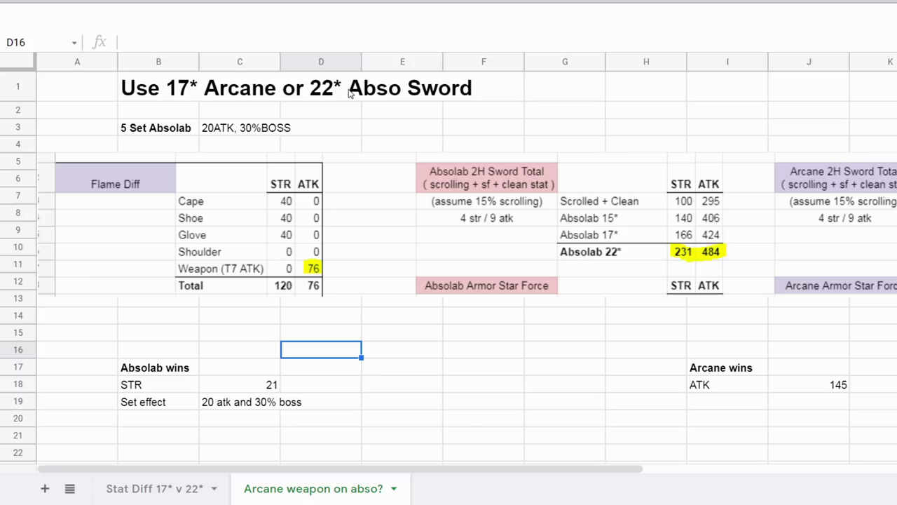
pyautogui.click(186, 96)
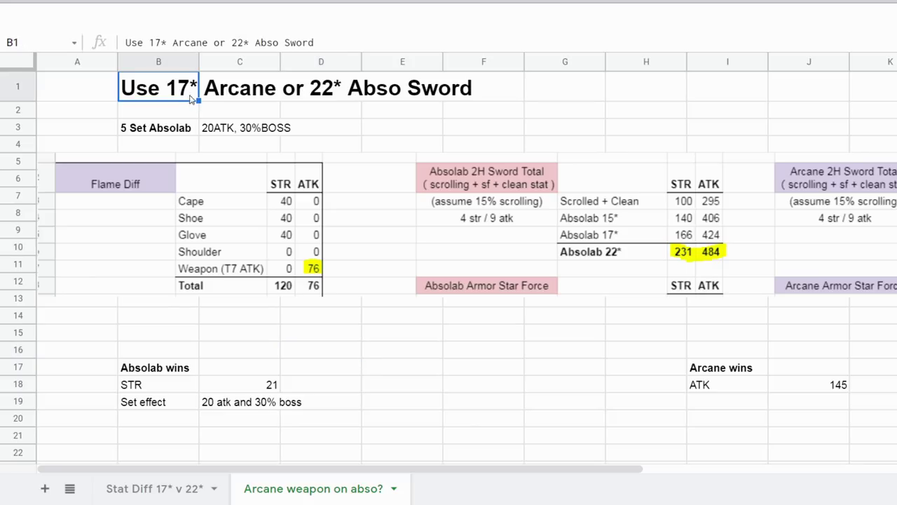
pyautogui.click(334, 99)
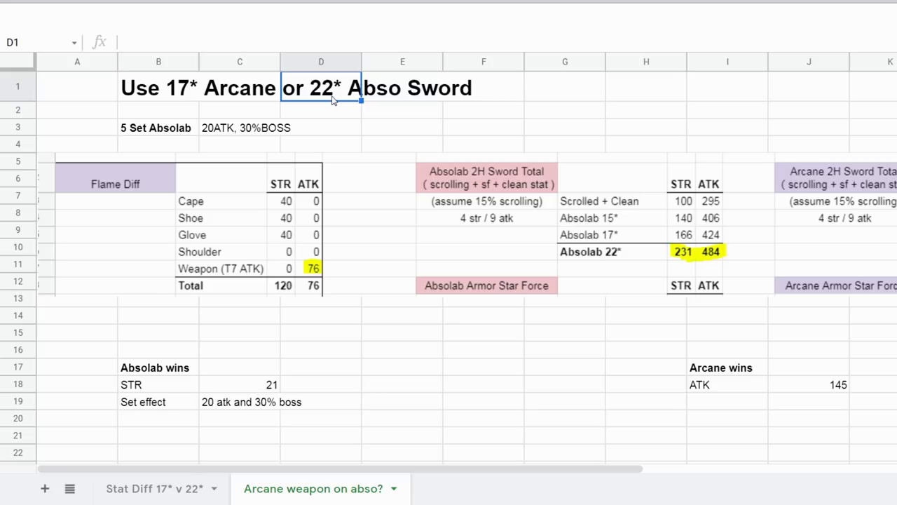
pyautogui.click(231, 101)
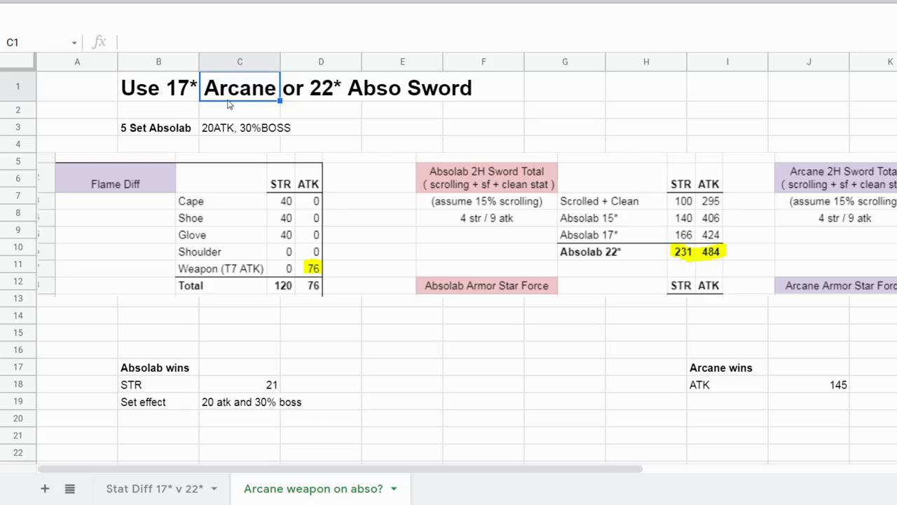
# Return to the Stat Diff 17* v 22* sheet and review its flame, clean stat and set effect difference tables.
pyautogui.click(140, 489)
pyautogui.moveTo(407, 470); pyautogui.dragTo(327, 466)
pyautogui.moveTo(189, 464); pyautogui.dragTo(30, 455)
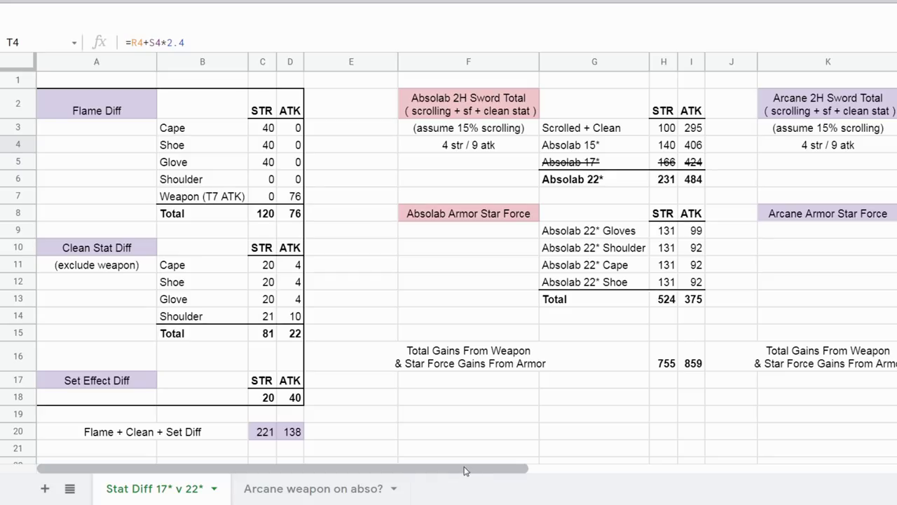
pyautogui.moveTo(464, 471); pyautogui.dragTo(462, 439)
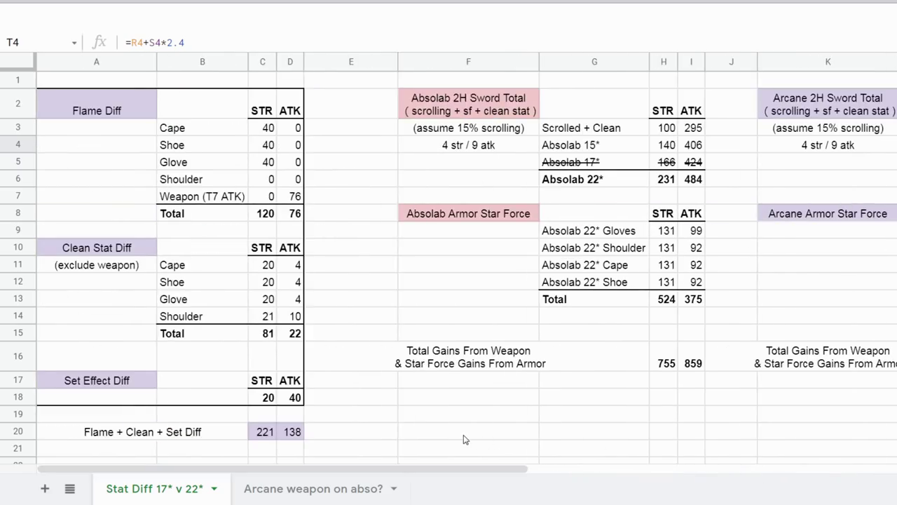